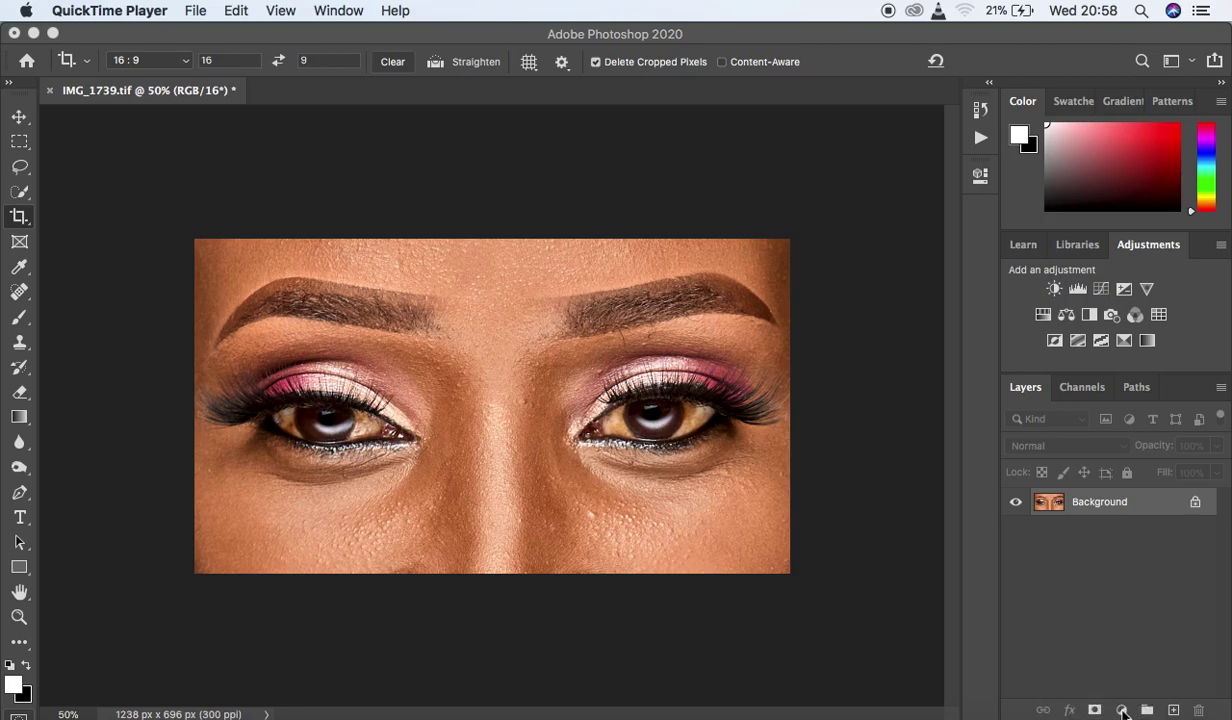
# - Add a Curves adjustment layer above the Background and raise the RGB curve's midpoint to brighten the whole image strongly
pyautogui.click(1122, 710)
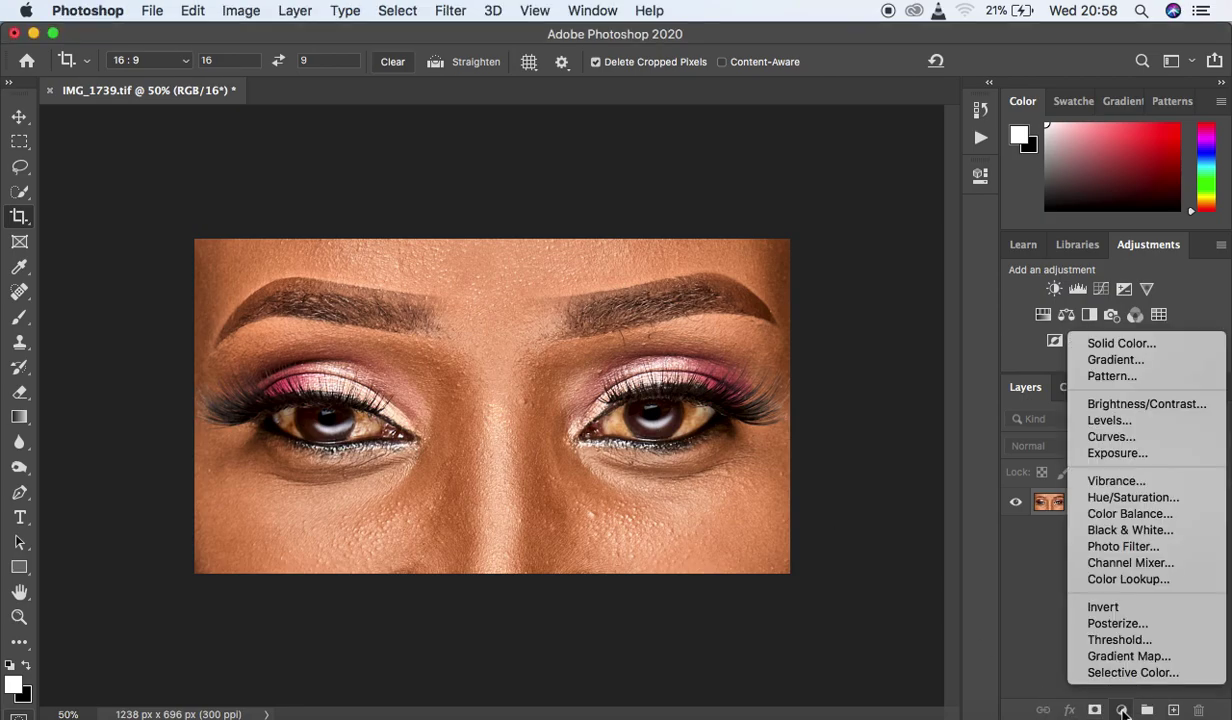
pyautogui.click(1104, 440)
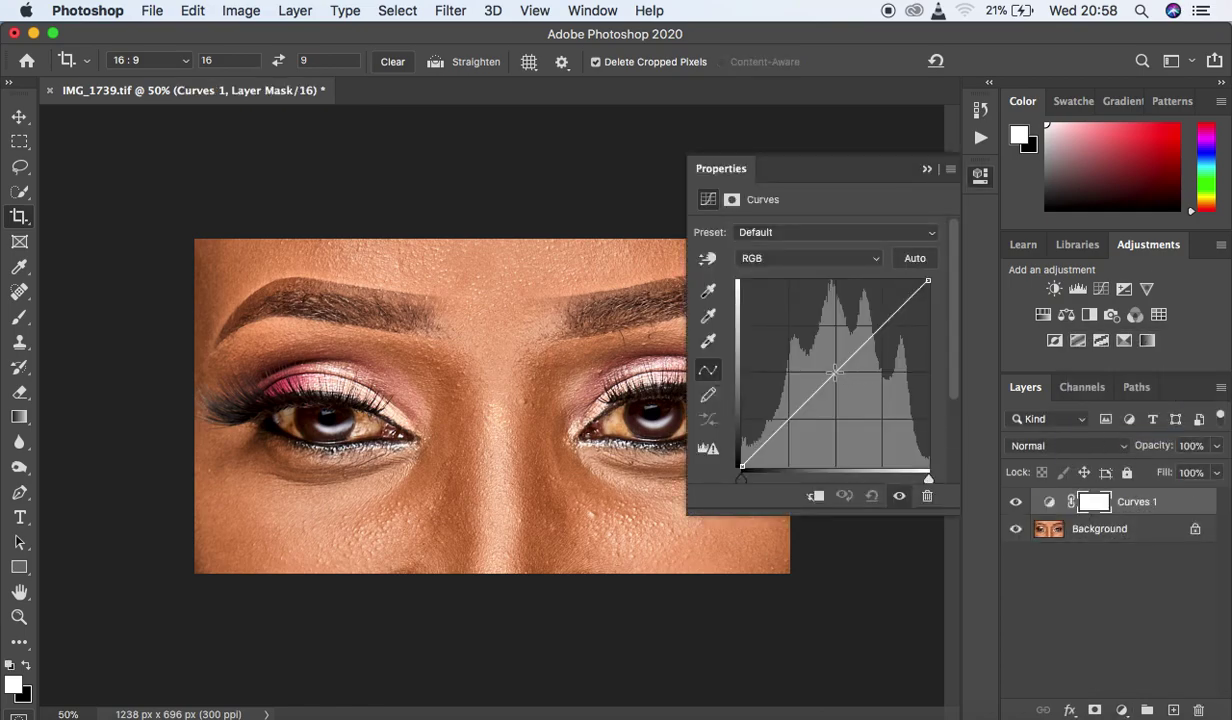
pyautogui.moveTo(834, 372); pyautogui.dragTo(800, 350)
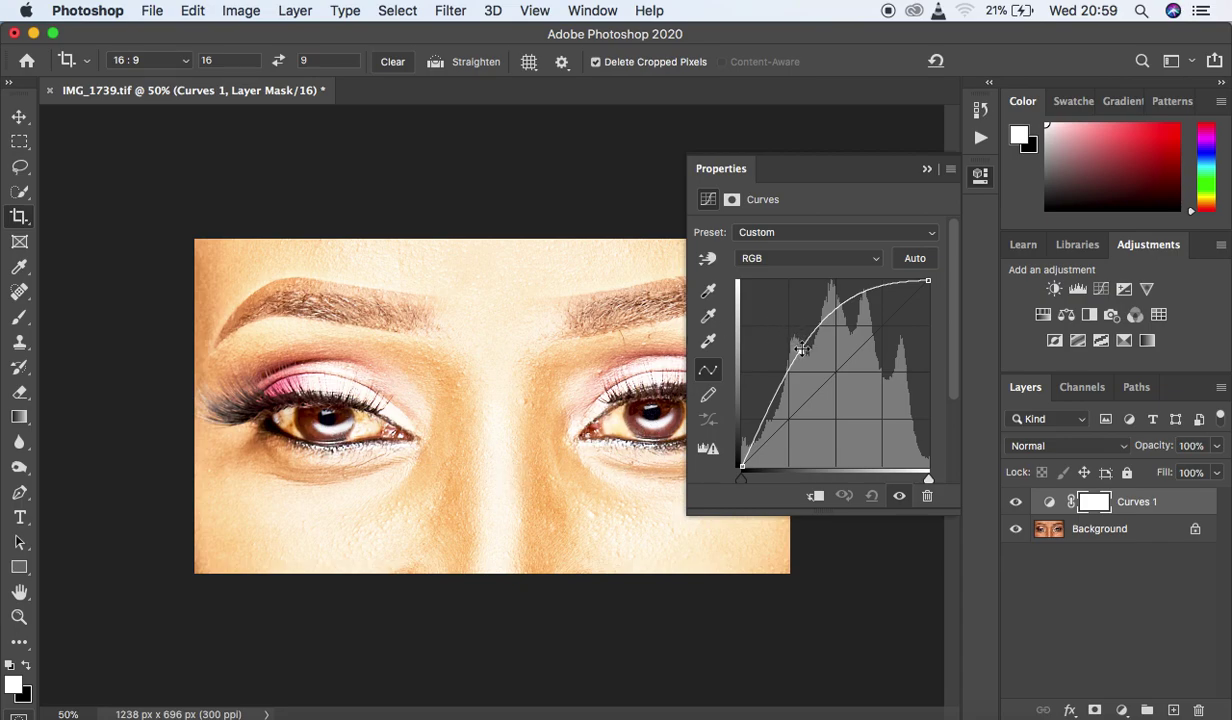
pyautogui.click(926, 169)
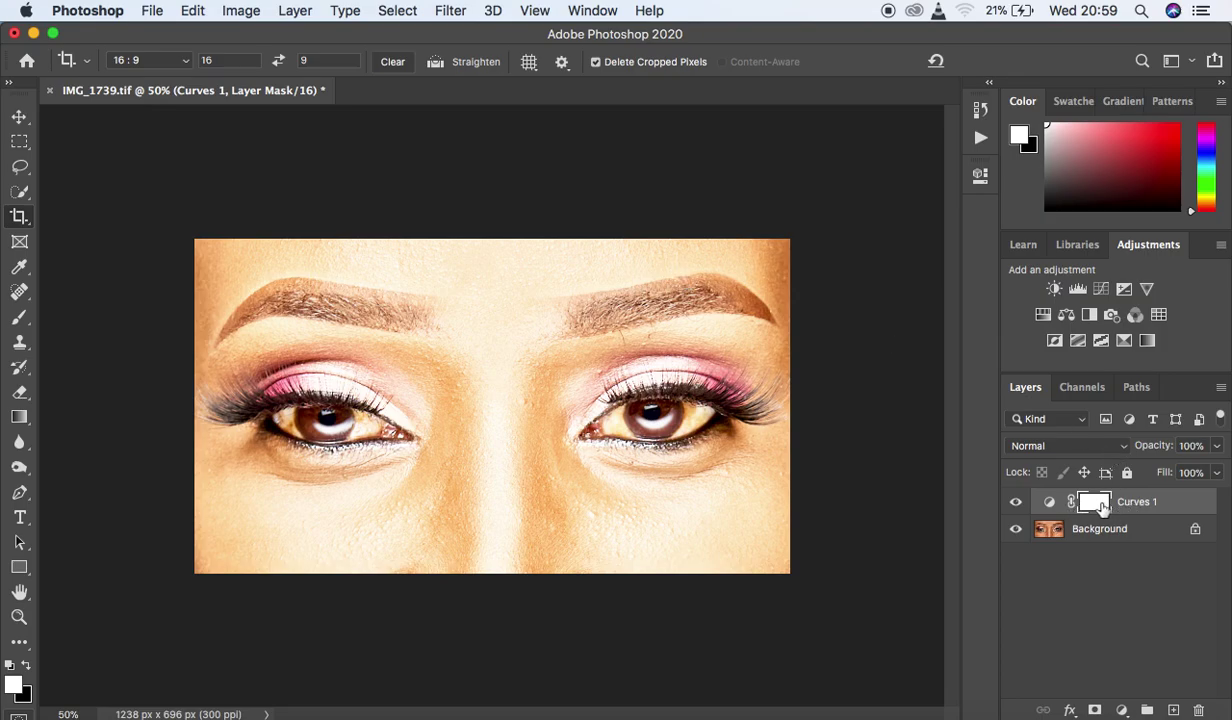
# - Invert the Curves layer mask to black and set up a soft 30 px brush with 0% hardness
pyautogui.press('super+i')
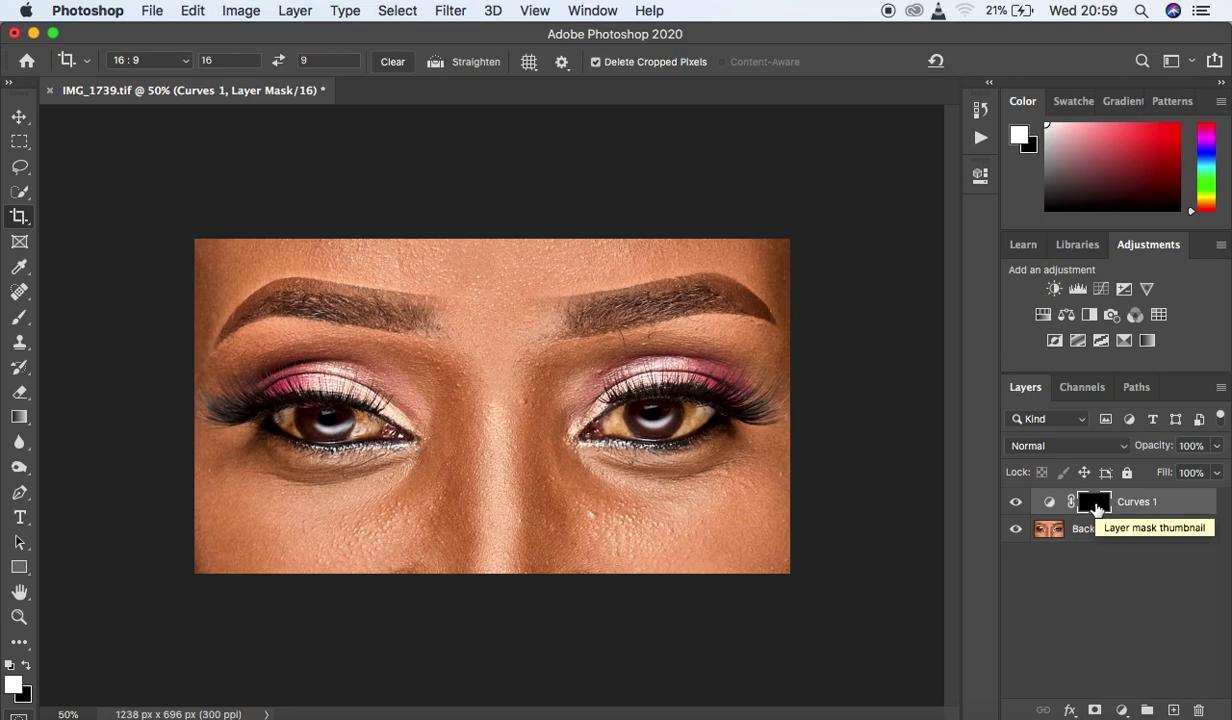
pyautogui.click(19, 317)
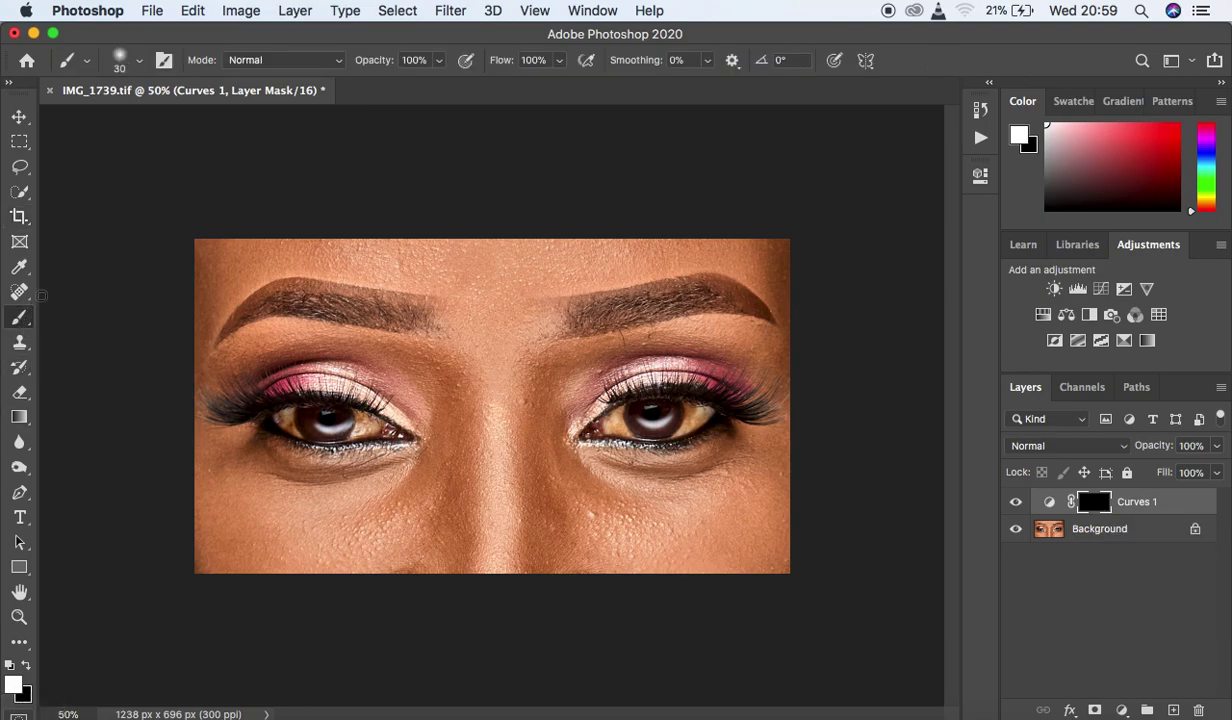
pyautogui.click(137, 61)
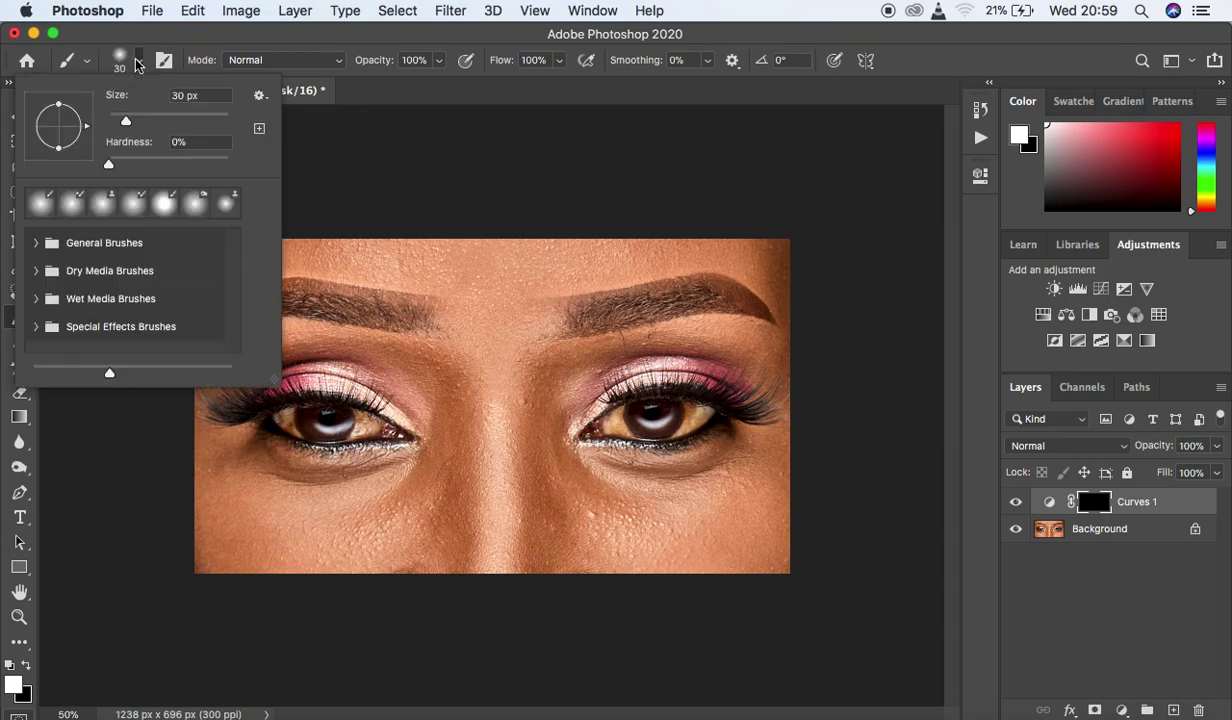
pyautogui.click(109, 165)
pyautogui.press('Return')
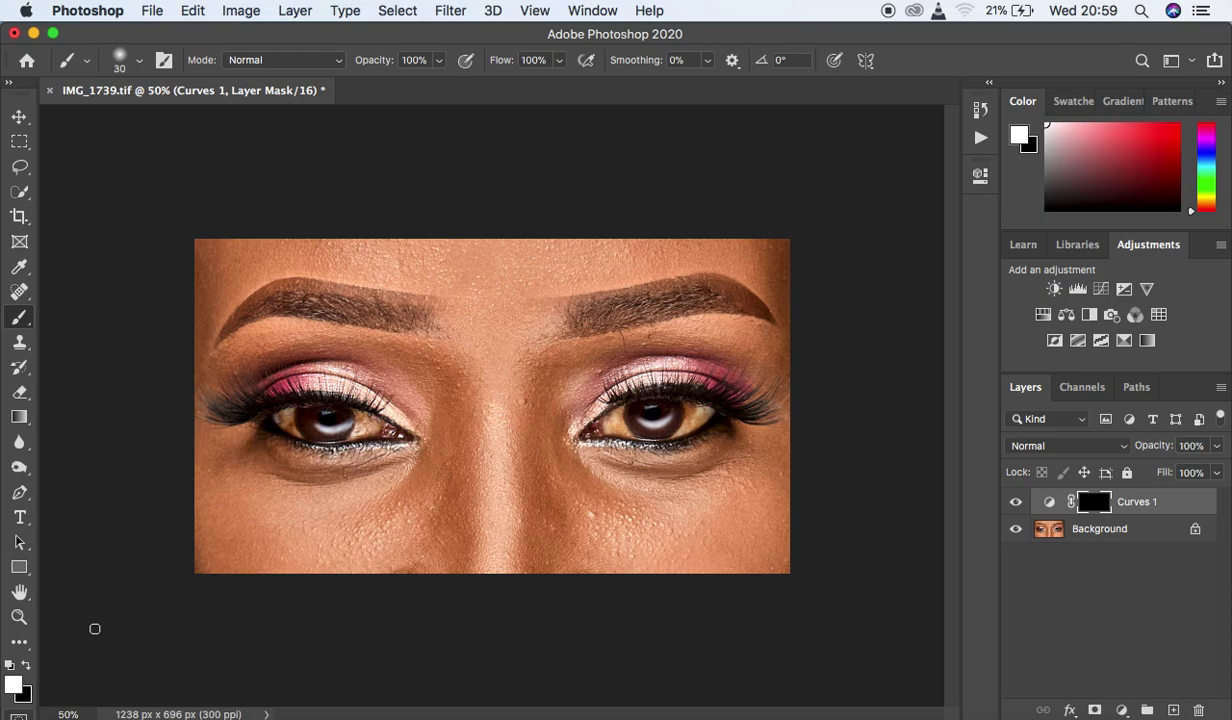
# - Paint with white on the Curves mask over the whites and irises of both eyes to brighten them
pyautogui.click(10, 666)
pyautogui.press('x')
pyautogui.click(26, 661)
pyautogui.press('super+equal')
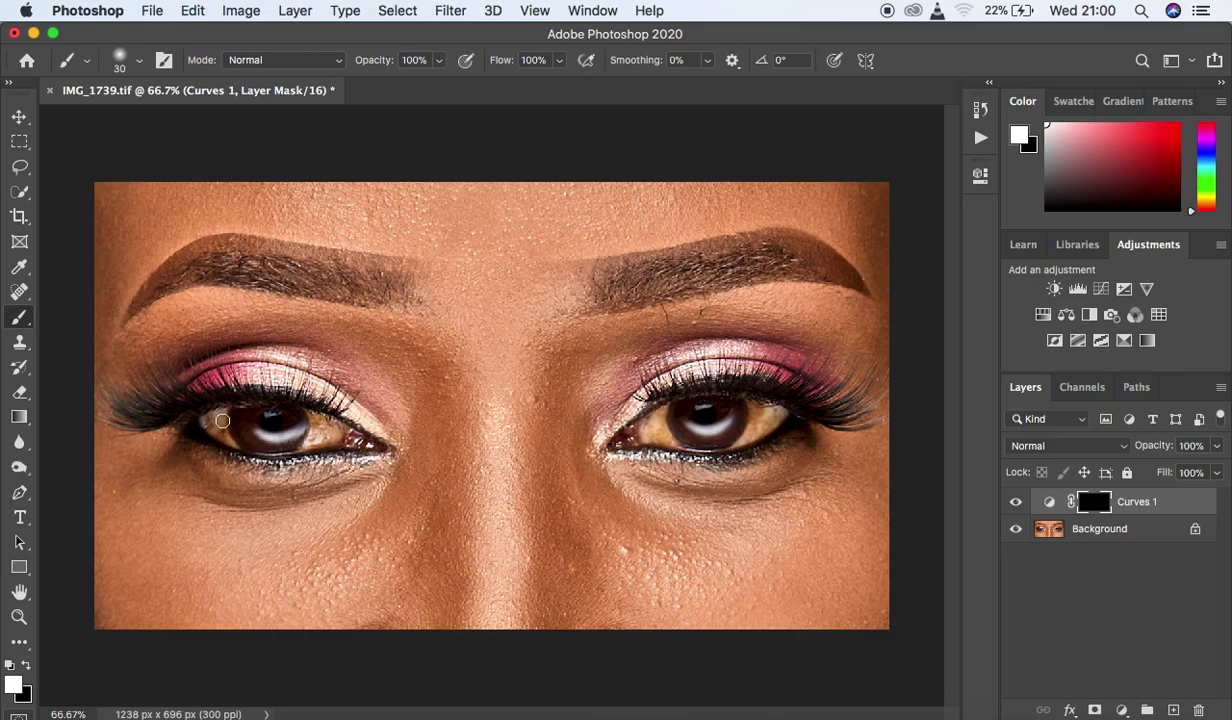
pyautogui.moveTo(210, 399)
pyautogui.mouseDown()
pyautogui.moveTo(233, 443)
pyautogui.moveTo(209, 415)
pyautogui.moveTo(234, 441)
pyautogui.moveTo(250, 420)
pyautogui.moveTo(298, 425)
pyautogui.moveTo(275, 426)
pyautogui.moveTo(303, 401)
pyautogui.moveTo(303, 440)
pyautogui.moveTo(319, 421)
pyautogui.moveTo(308, 437)
pyautogui.moveTo(300, 410)
pyautogui.moveTo(346, 408)
pyautogui.mouseUp()
pyautogui.moveTo(648, 404)
pyautogui.mouseDown()
pyautogui.moveTo(674, 419)
pyautogui.moveTo(656, 413)
pyautogui.moveTo(667, 439)
pyautogui.moveTo(657, 405)
pyautogui.moveTo(664, 437)
pyautogui.moveTo(740, 435)
pyautogui.moveTo(767, 418)
pyautogui.moveTo(752, 404)
pyautogui.moveTo(733, 444)
pyautogui.moveTo(753, 406)
pyautogui.moveTo(767, 410)
pyautogui.moveTo(749, 426)
pyautogui.moveTo(757, 406)
pyautogui.moveTo(772, 410)
pyautogui.moveTo(746, 437)
pyautogui.moveTo(750, 403)
pyautogui.moveTo(706, 408)
pyautogui.mouseUp()
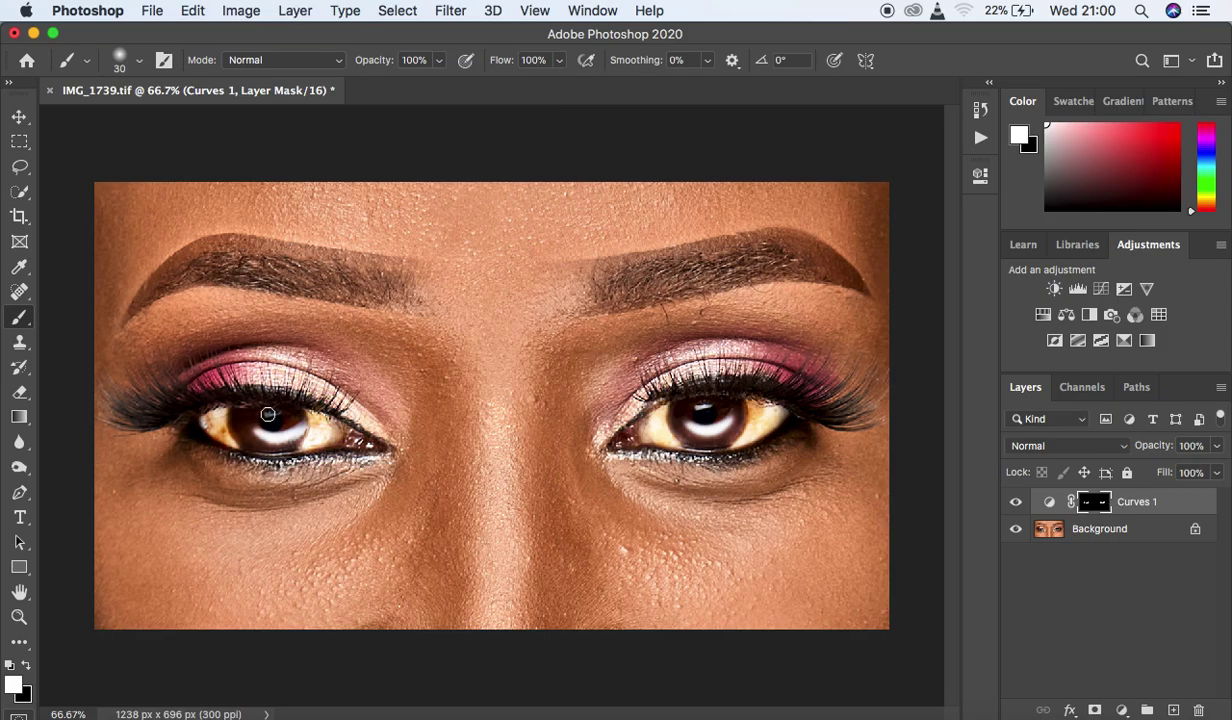
pyautogui.moveTo(271, 413)
pyautogui.mouseDown()
pyautogui.moveTo(391, 441)
pyautogui.moveTo(277, 411)
pyautogui.moveTo(362, 472)
pyautogui.mouseUp()
# - Toggle the Curves layer's visibility to compare the eyes before and after brightening
pyautogui.click(1016, 506)
pyautogui.click(1016, 506)
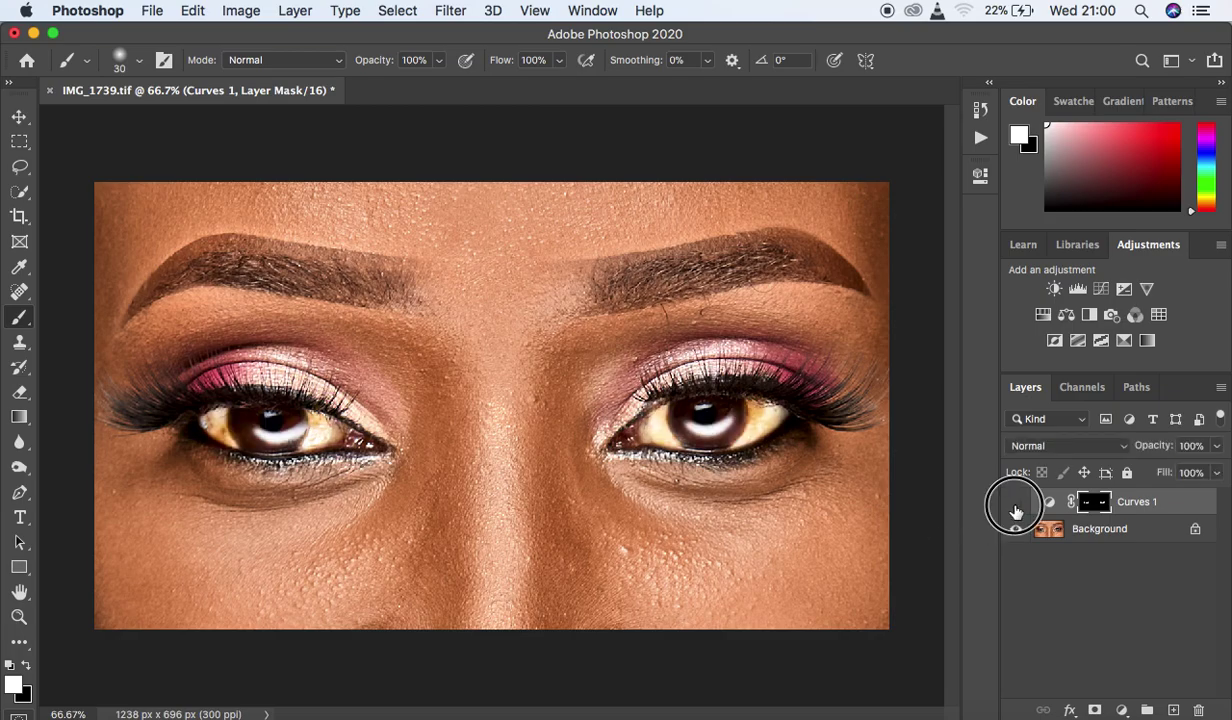
pyautogui.click(1016, 506)
pyautogui.click(1016, 506)
pyautogui.click(1016, 506)
pyautogui.click(1016, 506)
pyautogui.click(1016, 506)
pyautogui.click(1016, 506)
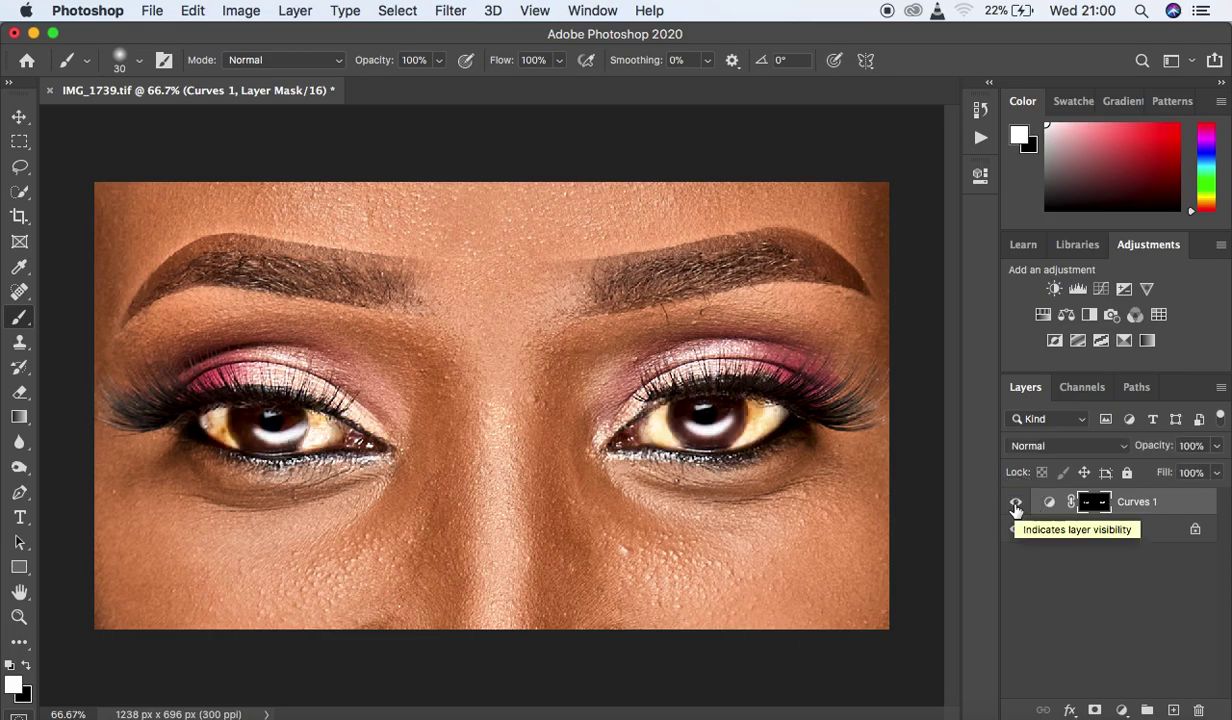
# - Lower the Curves layer's opacity to 63% and compare the eyes with the layer hidden and shown
pyautogui.click(1219, 455)
pyautogui.moveTo(1215, 474); pyautogui.dragTo(1184, 470)
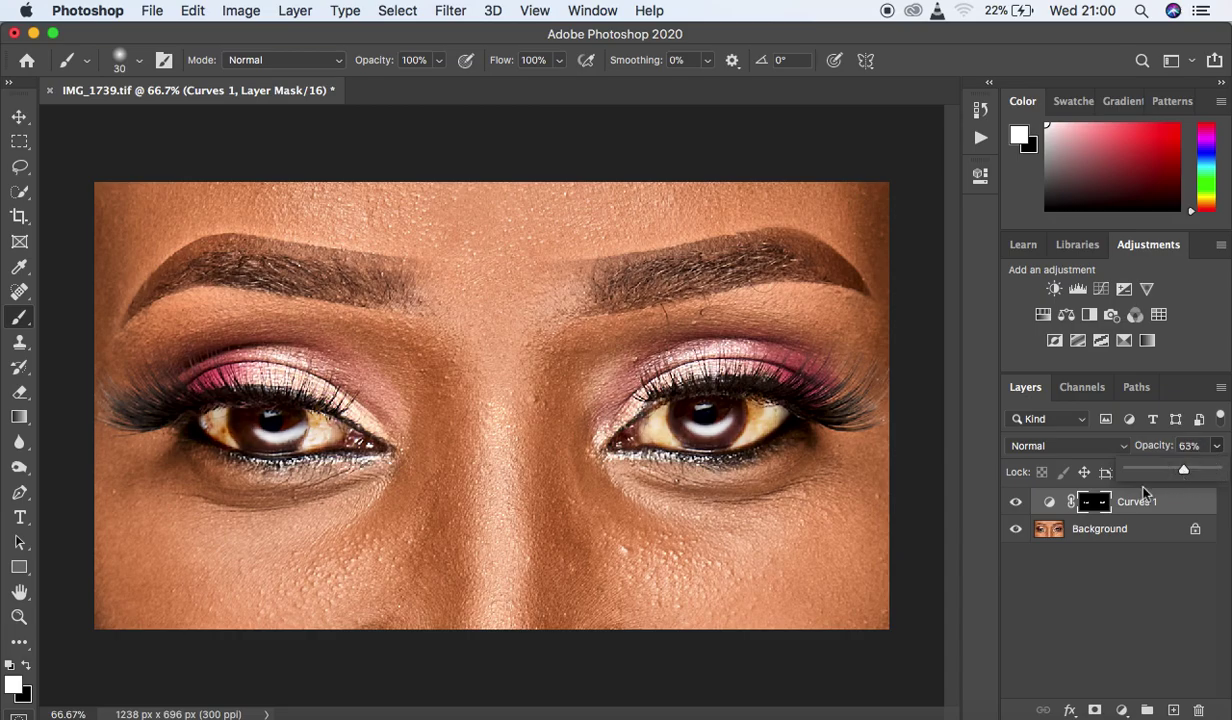
pyautogui.click(1017, 505)
pyautogui.click(1017, 505)
pyautogui.click(1017, 505)
pyautogui.click(1017, 505)
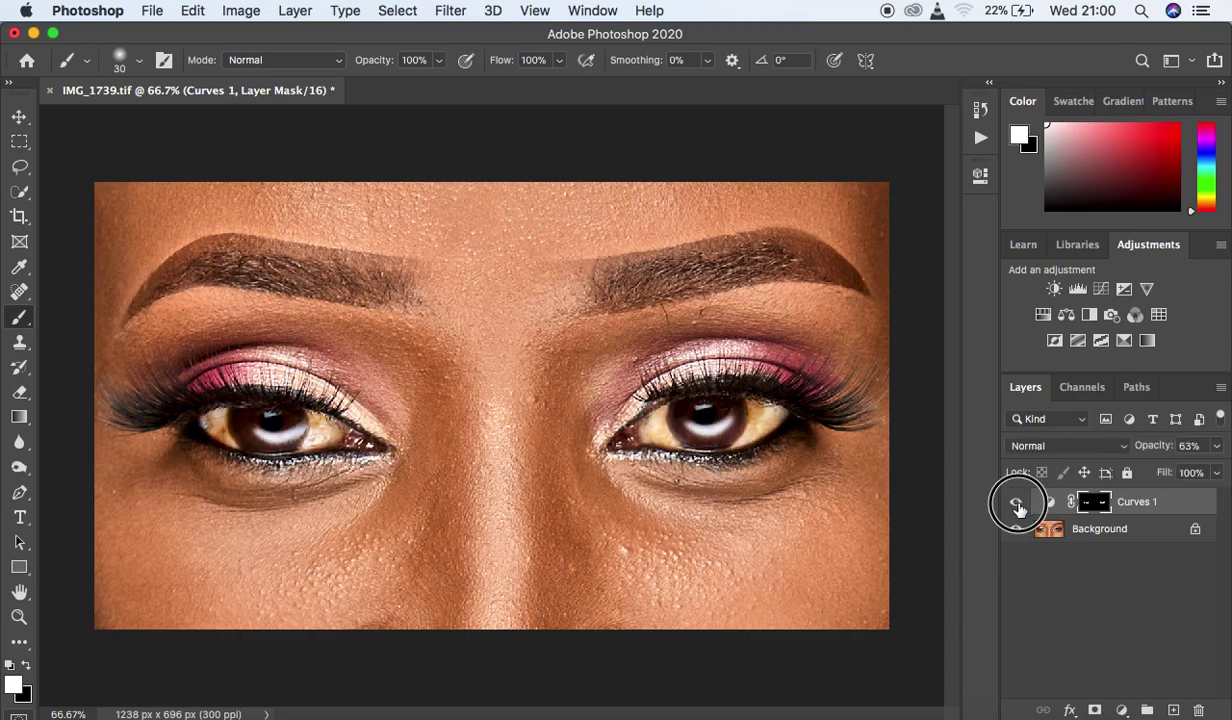
pyautogui.click(1017, 505)
pyautogui.click(1017, 505)
pyautogui.click(1017, 505)
pyautogui.click(1017, 505)
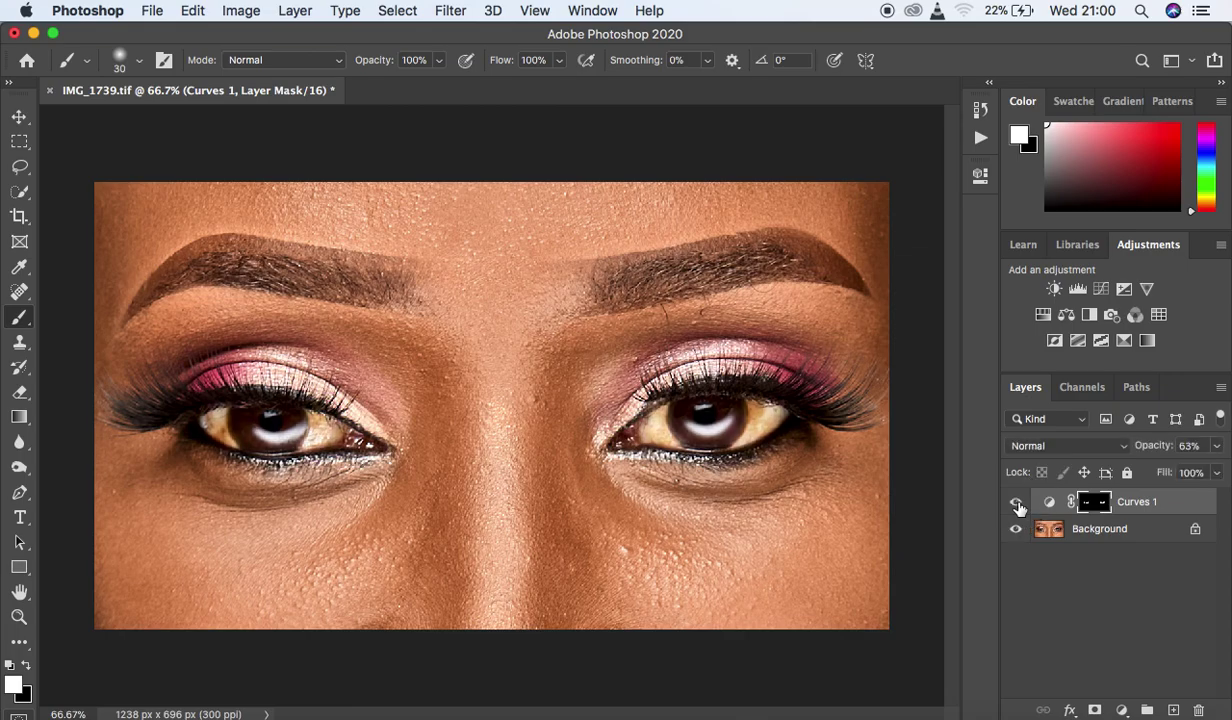
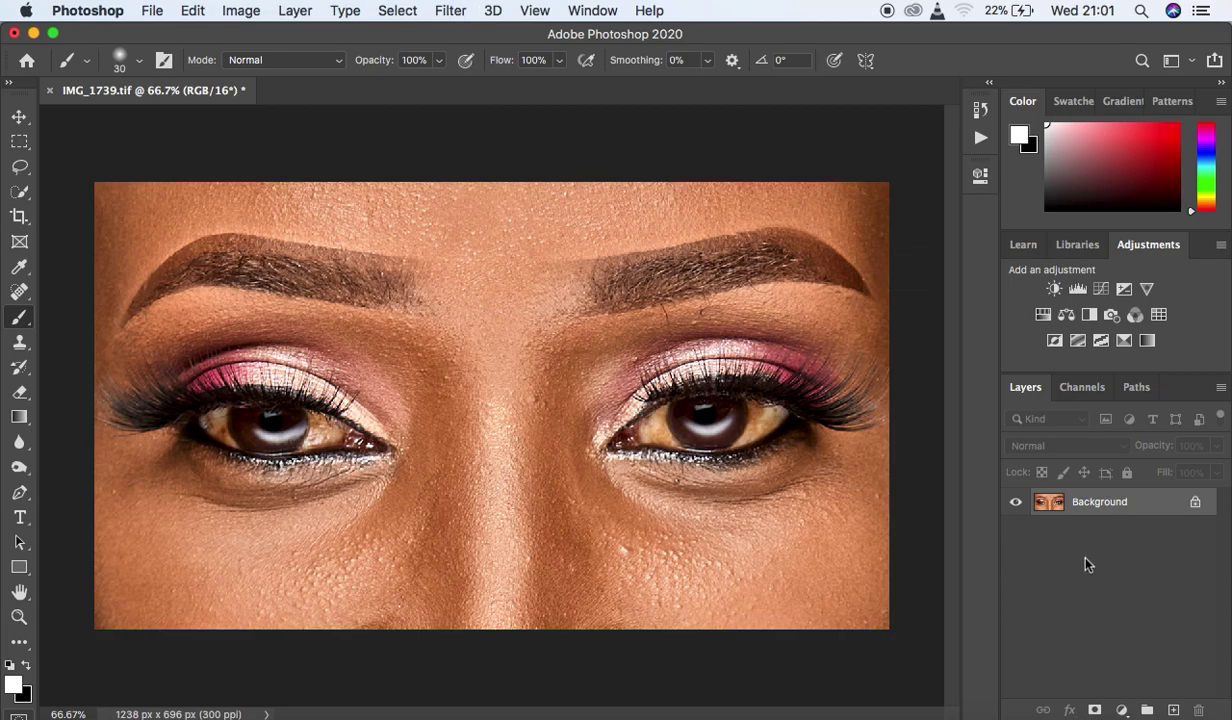
# - Duplicate the Background layer and open the copy in the Camera Raw Filter
pyautogui.press('super+j')
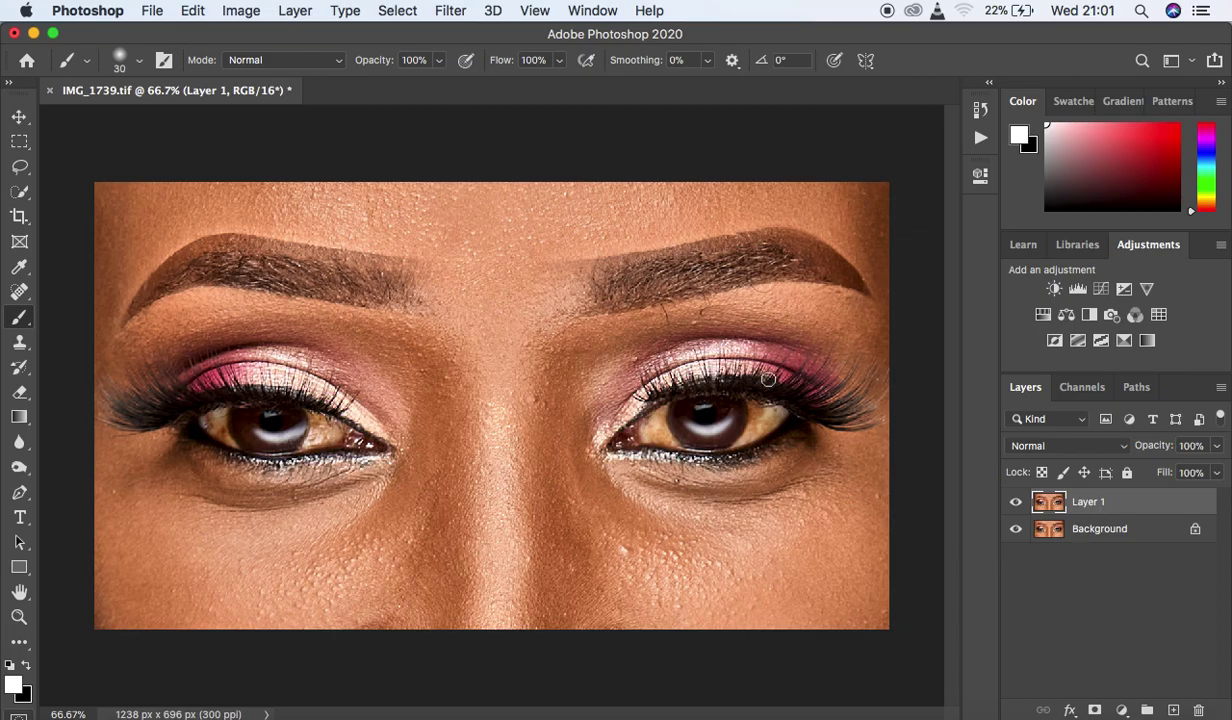
pyautogui.click(449, 12)
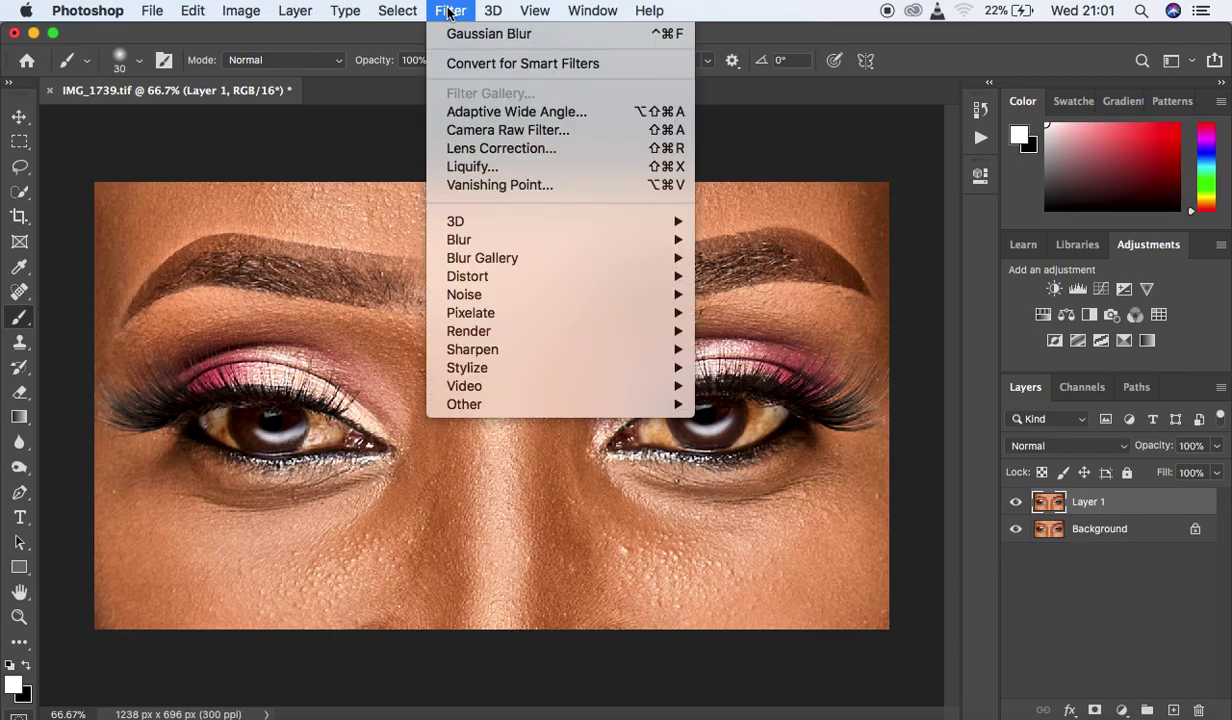
pyautogui.click(503, 133)
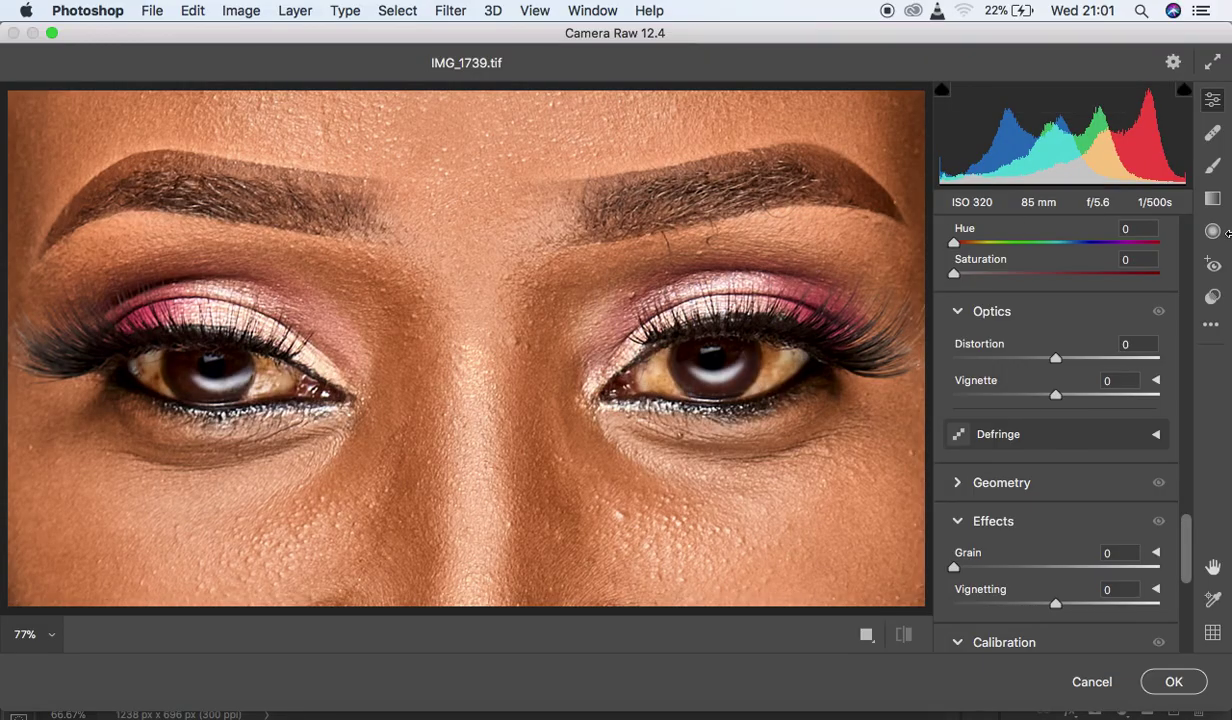
# - Set up the Camera Raw adjustment brush with Exposure +0.30, Highlights +9 and Whites +7
pyautogui.click(1212, 165)
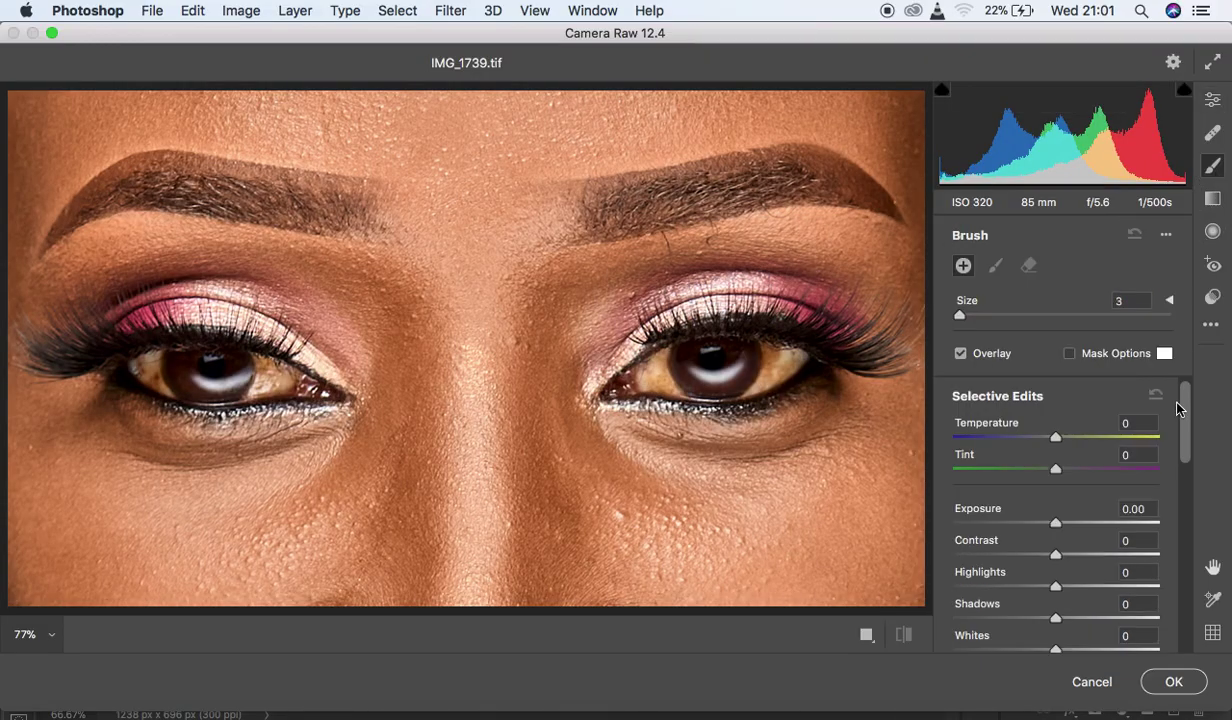
pyautogui.moveTo(1185, 412); pyautogui.dragTo(1188, 420)
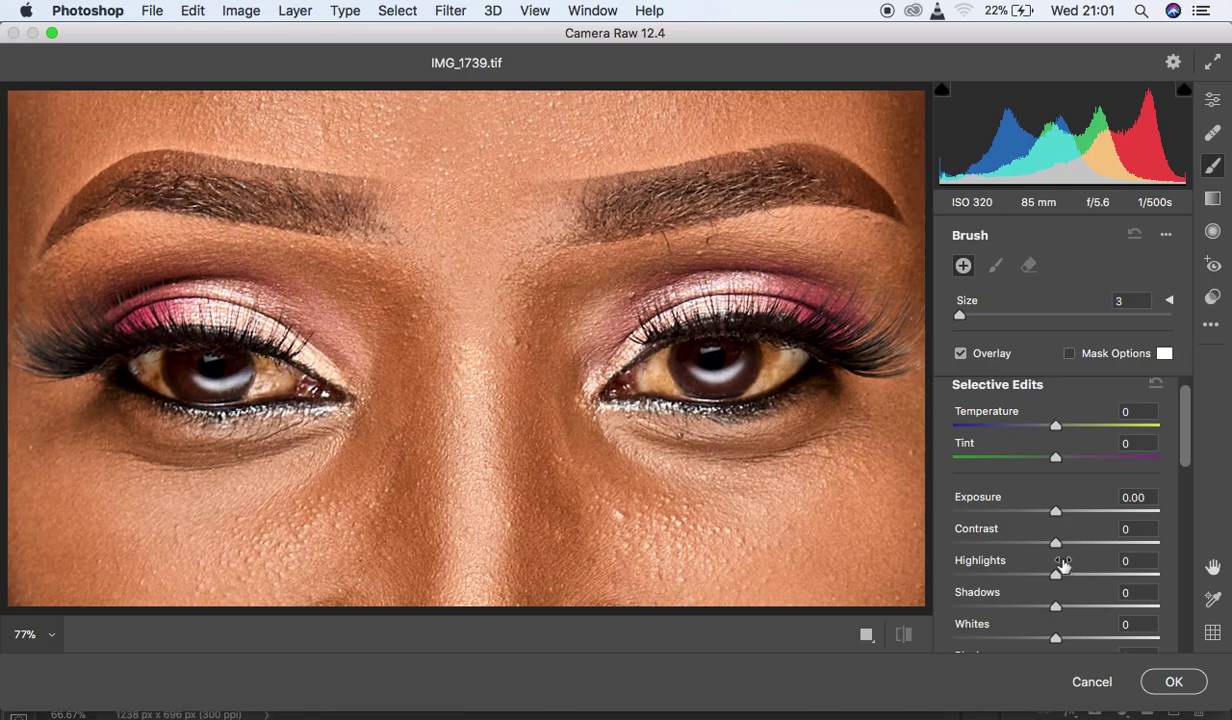
pyautogui.moveTo(1056, 517); pyautogui.dragTo(1064, 510)
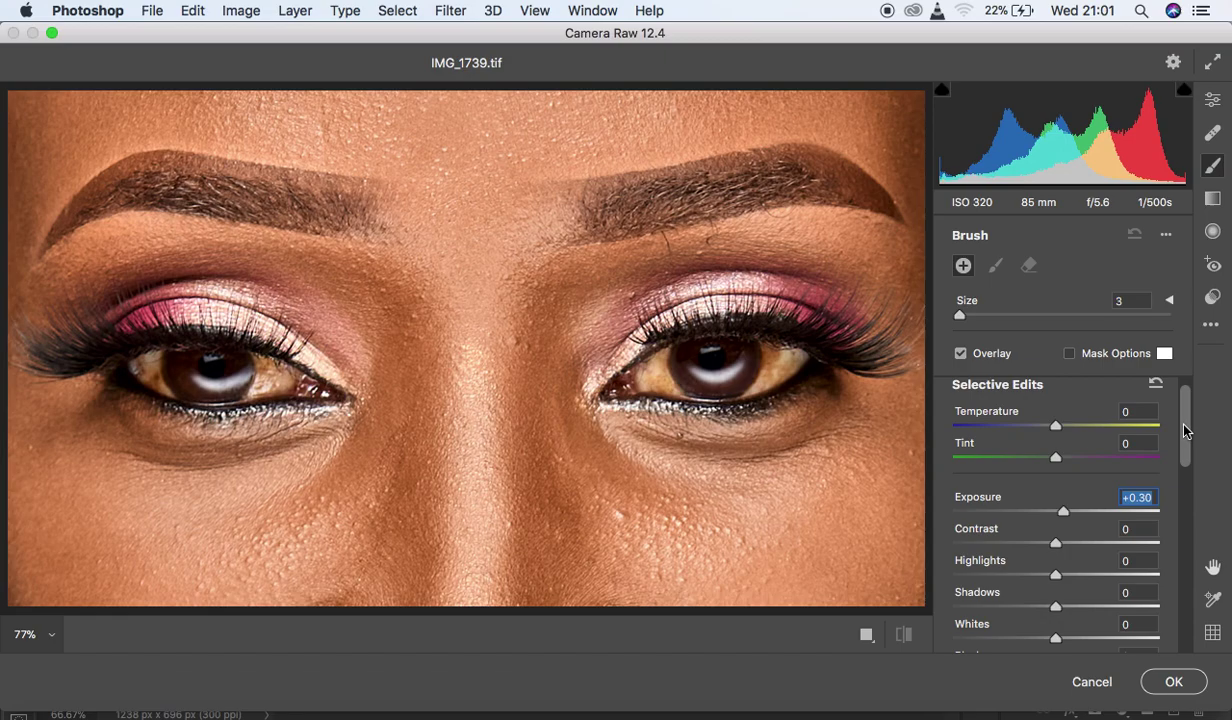
pyautogui.scroll(-2, 1184, 430)
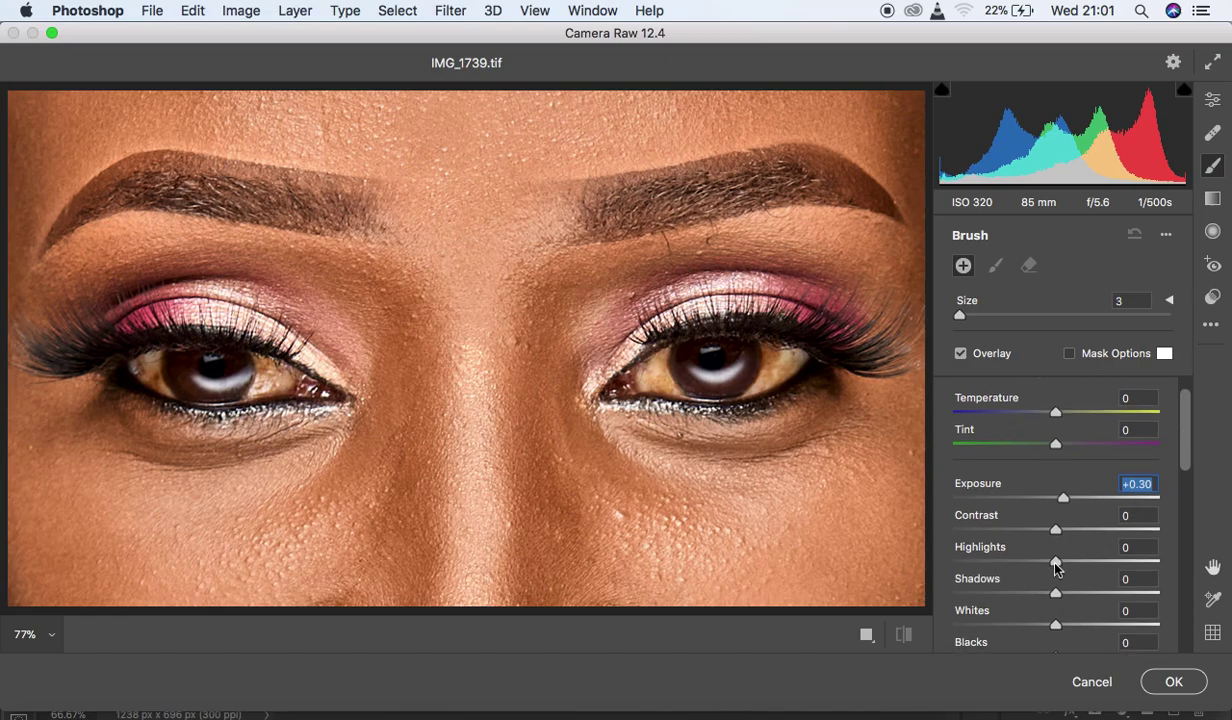
pyautogui.moveTo(1057, 568); pyautogui.dragTo(1065, 563)
pyautogui.moveTo(1060, 626); pyautogui.dragTo(1066, 625)
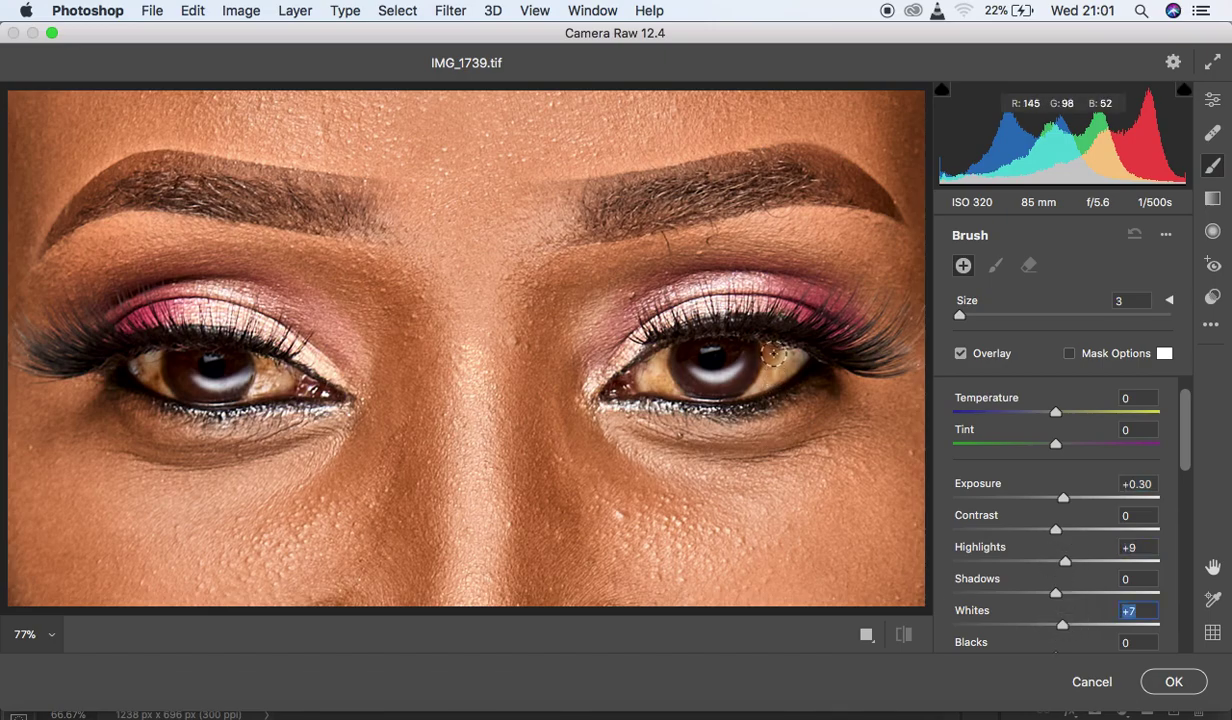
# - Brush the adjustment over both eyes in Camera Raw and raise its Exposure to +1.00
pyautogui.moveTo(770, 345)
pyautogui.mouseDown()
pyautogui.moveTo(770, 375)
pyautogui.moveTo(714, 350)
pyautogui.moveTo(729, 357)
pyautogui.moveTo(695, 362)
pyautogui.moveTo(650, 345)
pyautogui.moveTo(682, 399)
pyautogui.moveTo(674, 353)
pyautogui.moveTo(632, 368)
pyautogui.mouseUp()
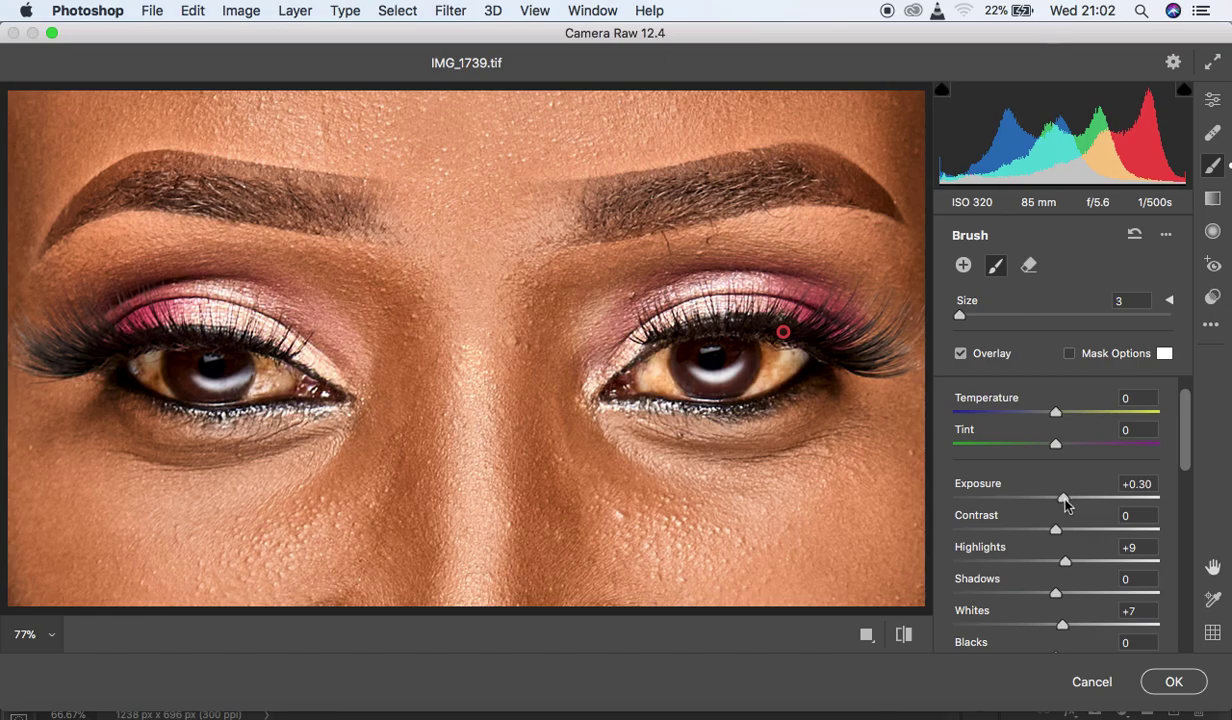
pyautogui.moveTo(1066, 505); pyautogui.dragTo(1084, 502)
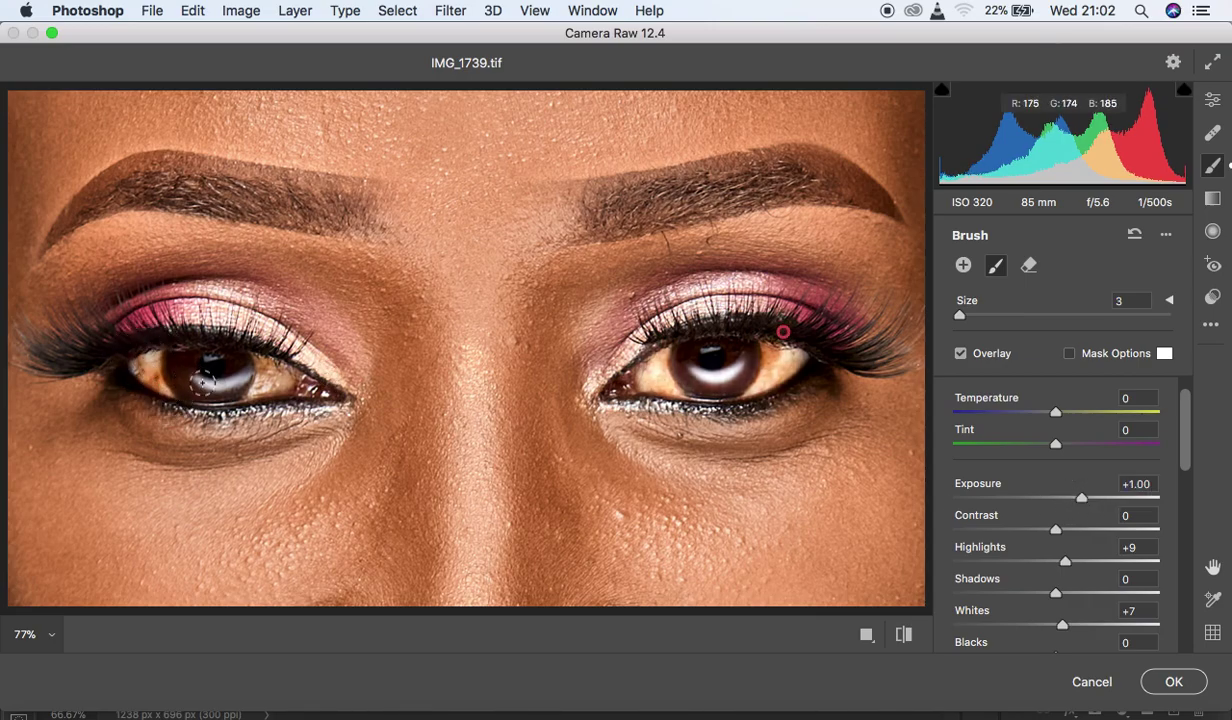
pyautogui.moveTo(242, 357); pyautogui.dragTo(278, 380)
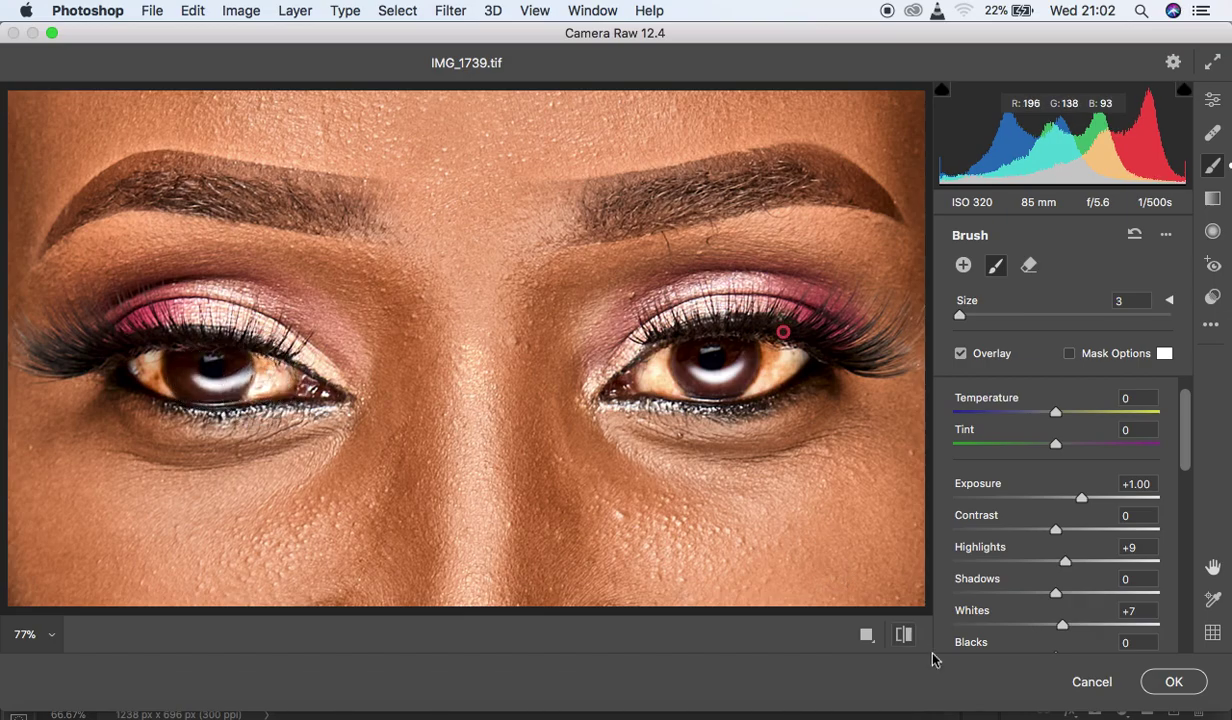
# - Compare the before and after views of the eyes and apply the Camera Raw edit to the layer
pyautogui.click(904, 636)
pyautogui.click(904, 636)
pyautogui.click(904, 636)
pyautogui.click(904, 636)
pyautogui.click(904, 636)
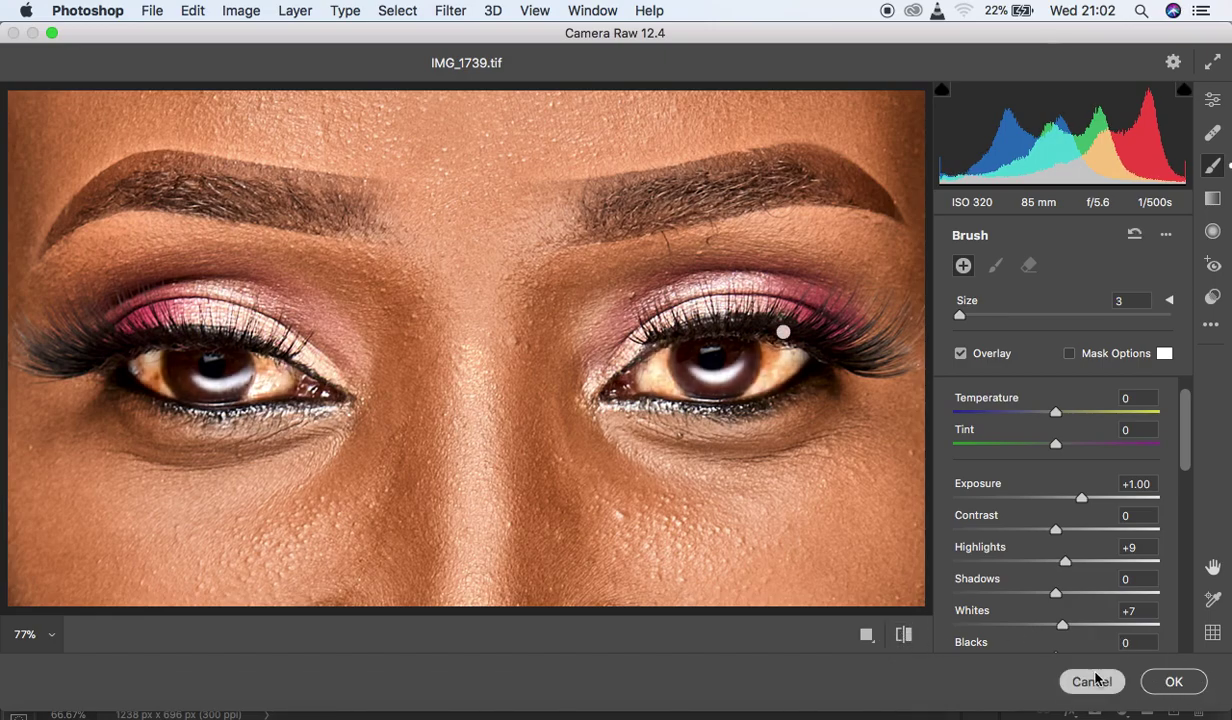
pyautogui.click(1171, 682)
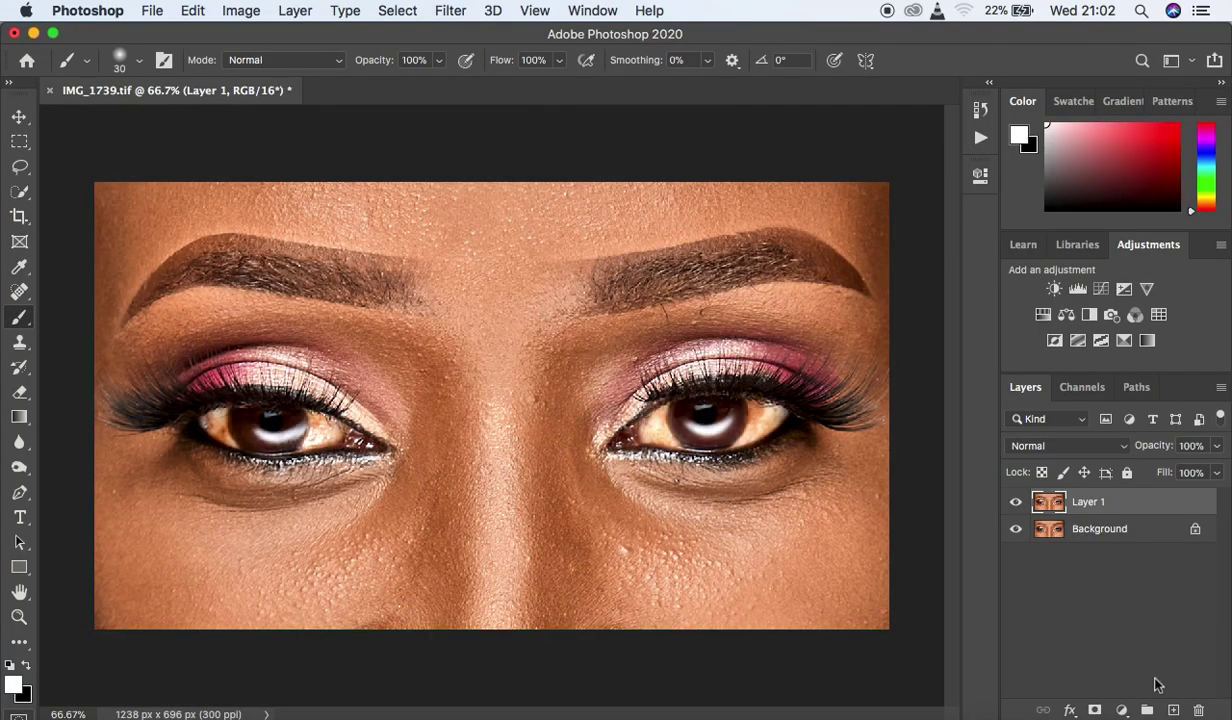
# - Check the retouched layer against the original and reduce its opacity to 48%
pyautogui.click(1016, 503)
pyautogui.click(1016, 503)
pyautogui.click(1217, 446)
pyautogui.moveTo(1215, 472); pyautogui.dragTo(1172, 475)
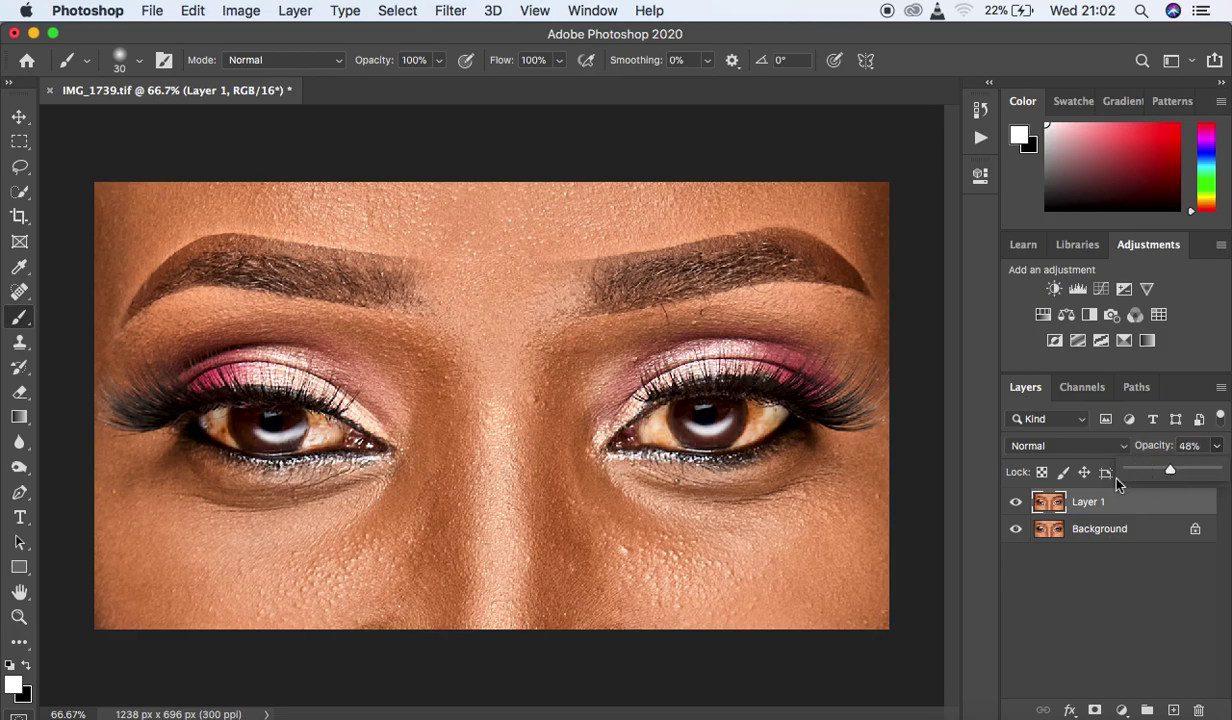
# - Compare the eyes with the retouched layer hidden and shown, and delete that layer
pyautogui.click(1016, 504)
pyautogui.click(1016, 505)
pyautogui.click(1016, 506)
pyautogui.click(1016, 507)
pyautogui.moveTo(1130, 516); pyautogui.dragTo(1198, 708)
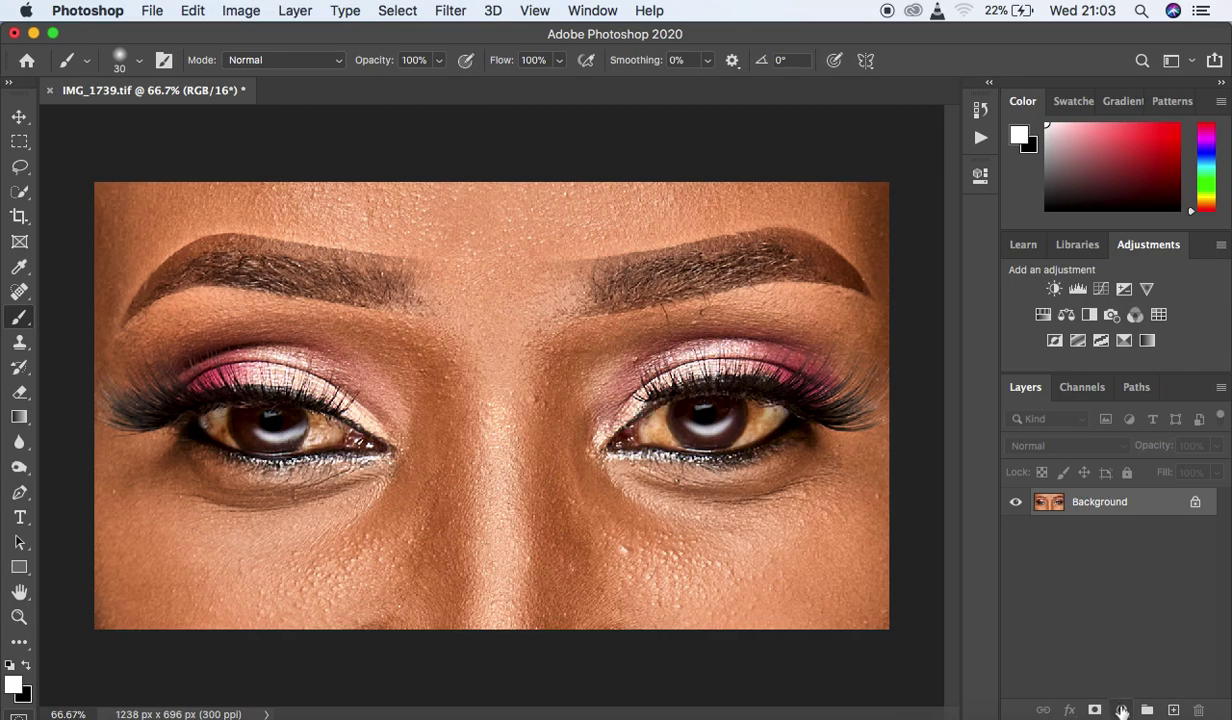
# - Duplicate the Background layer and add a Hue/Saturation adjustment layer above the copy
pyautogui.press('super+j')
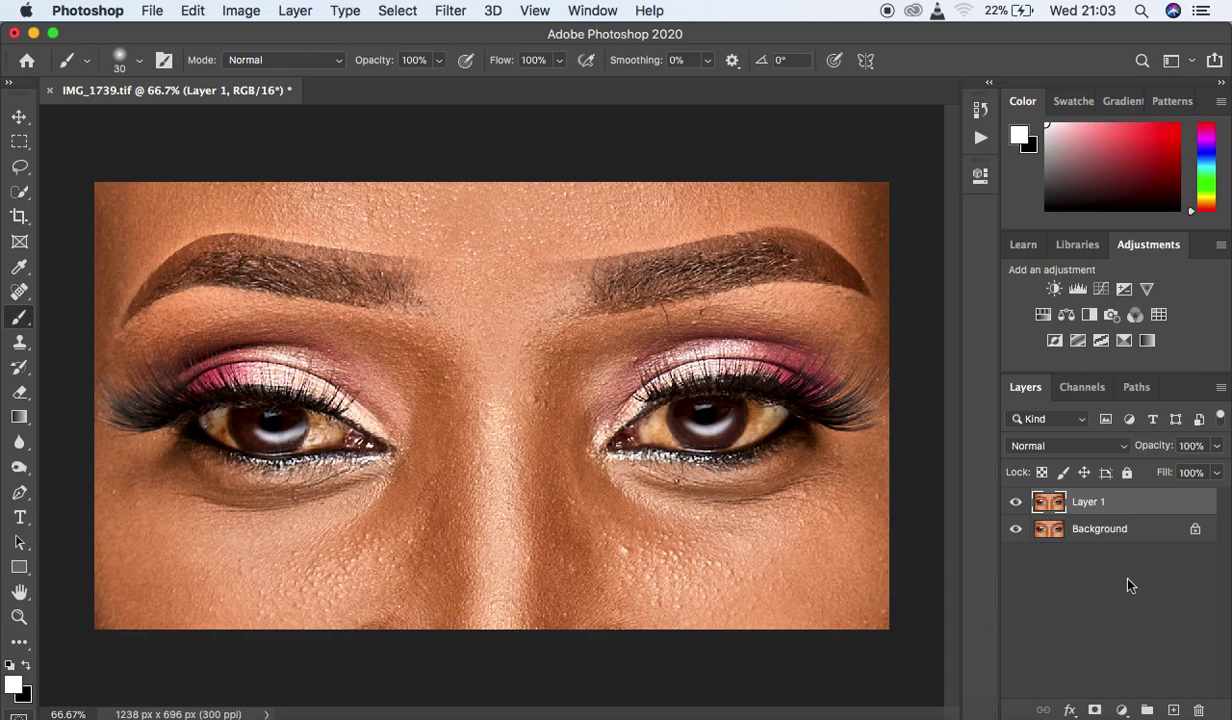
pyautogui.click(1122, 710)
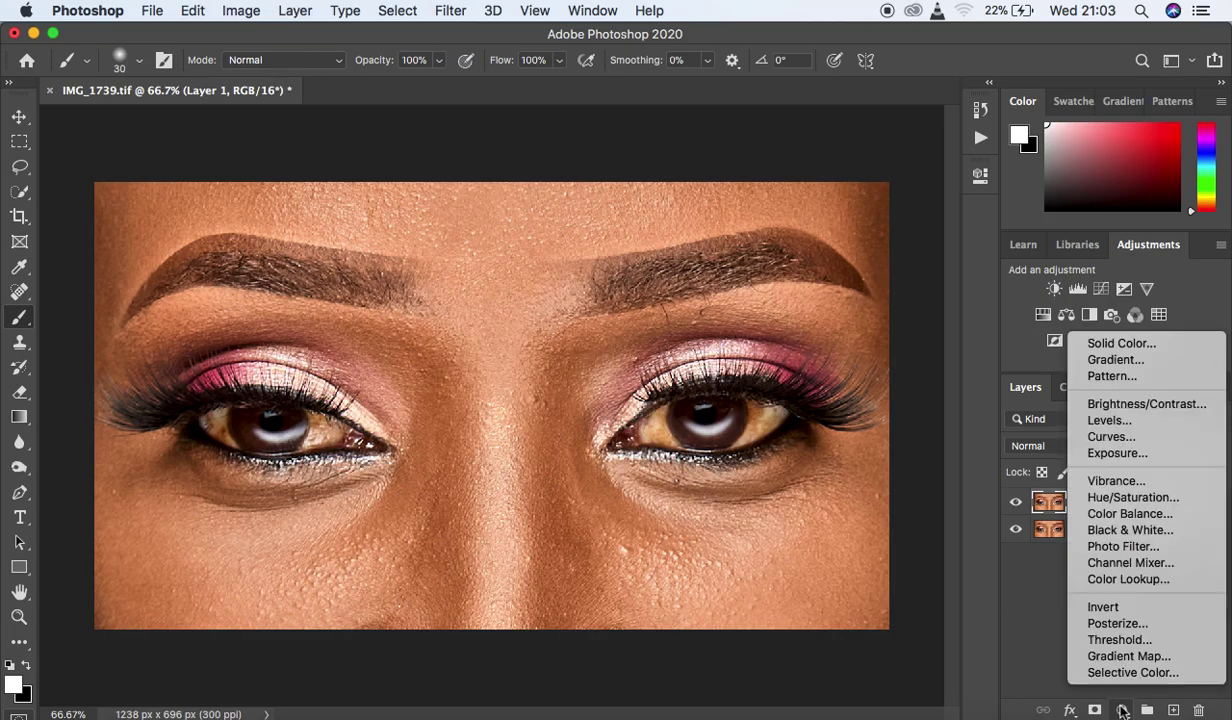
pyautogui.click(1134, 497)
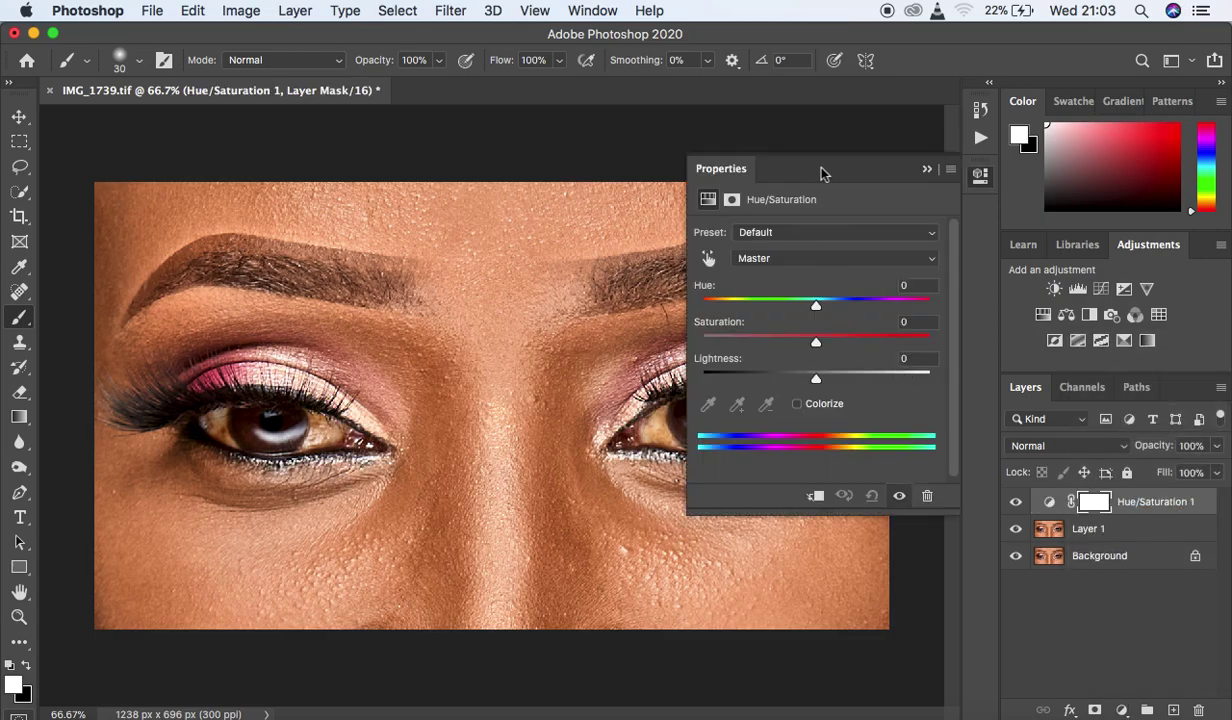
pyautogui.press('super+1')
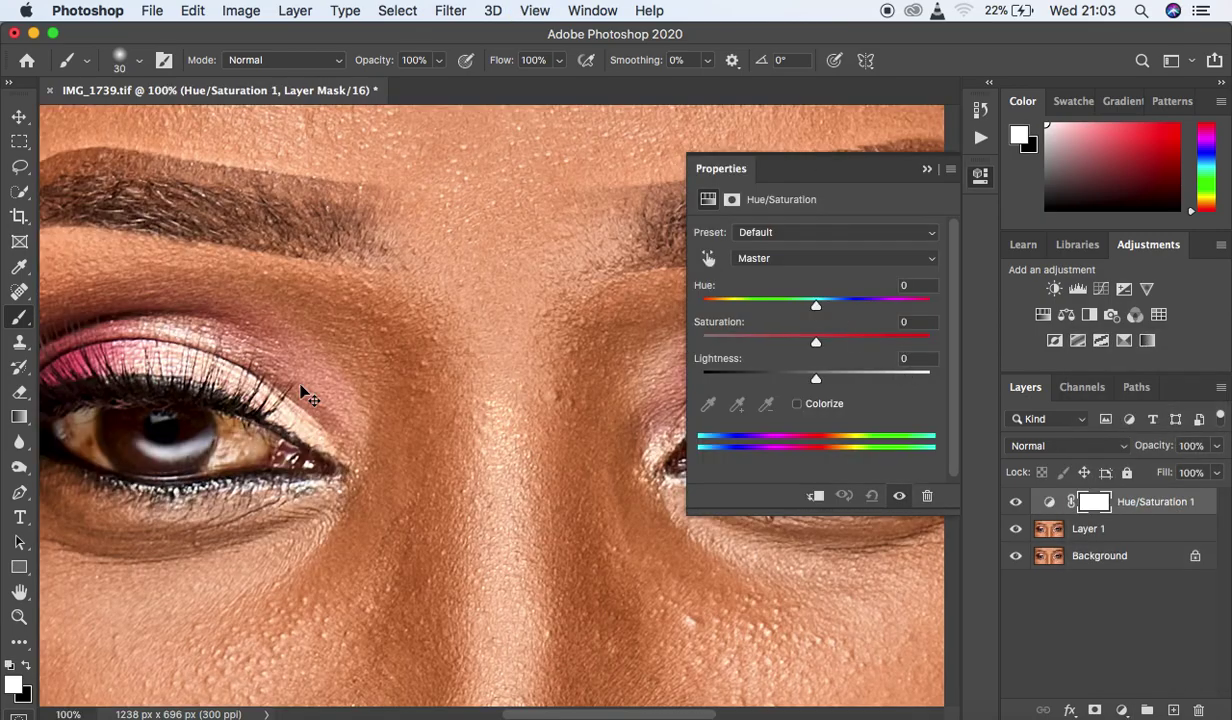
# - Lower the Master saturation of the Hue/Saturation adjustment to -57
pyautogui.moveTo(327, 380); pyautogui.dragTo(498, 386)
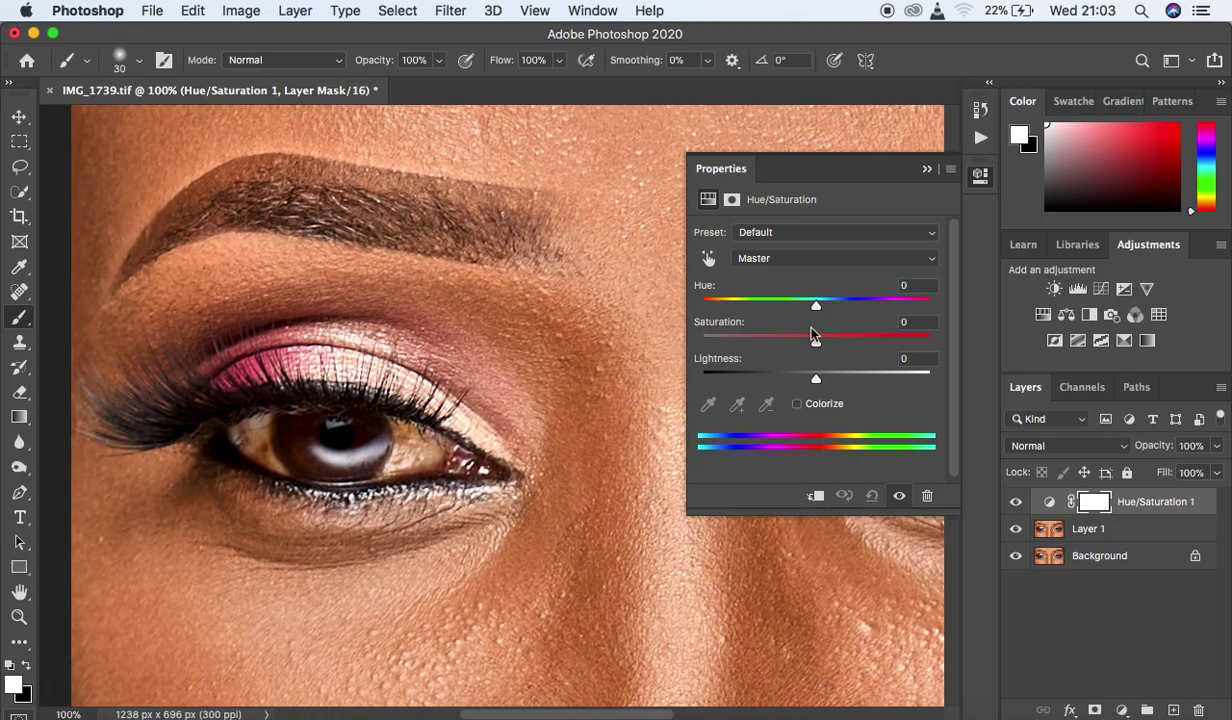
pyautogui.moveTo(816, 343); pyautogui.dragTo(756, 340)
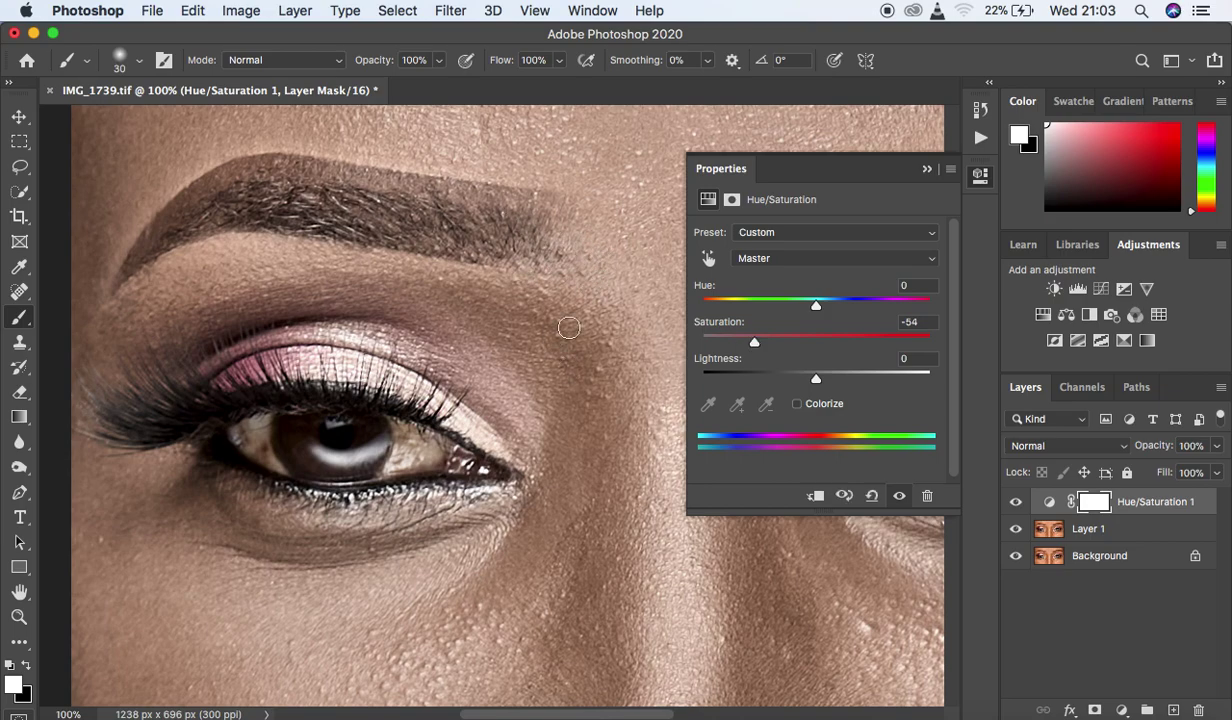
pyautogui.moveTo(220, 405)
pyautogui.mouseDown()
pyautogui.moveTo(318, 384)
pyautogui.moveTo(461, 430)
pyautogui.mouseUp()
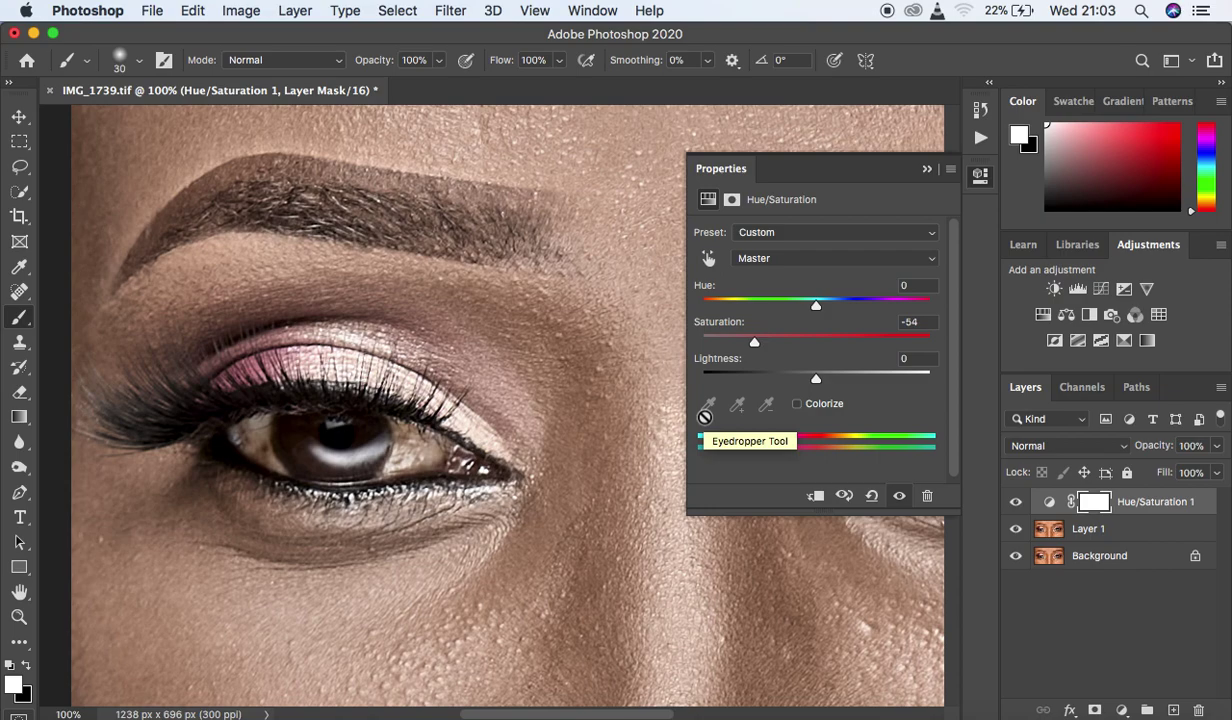
pyautogui.moveTo(755, 342); pyautogui.dragTo(750, 343)
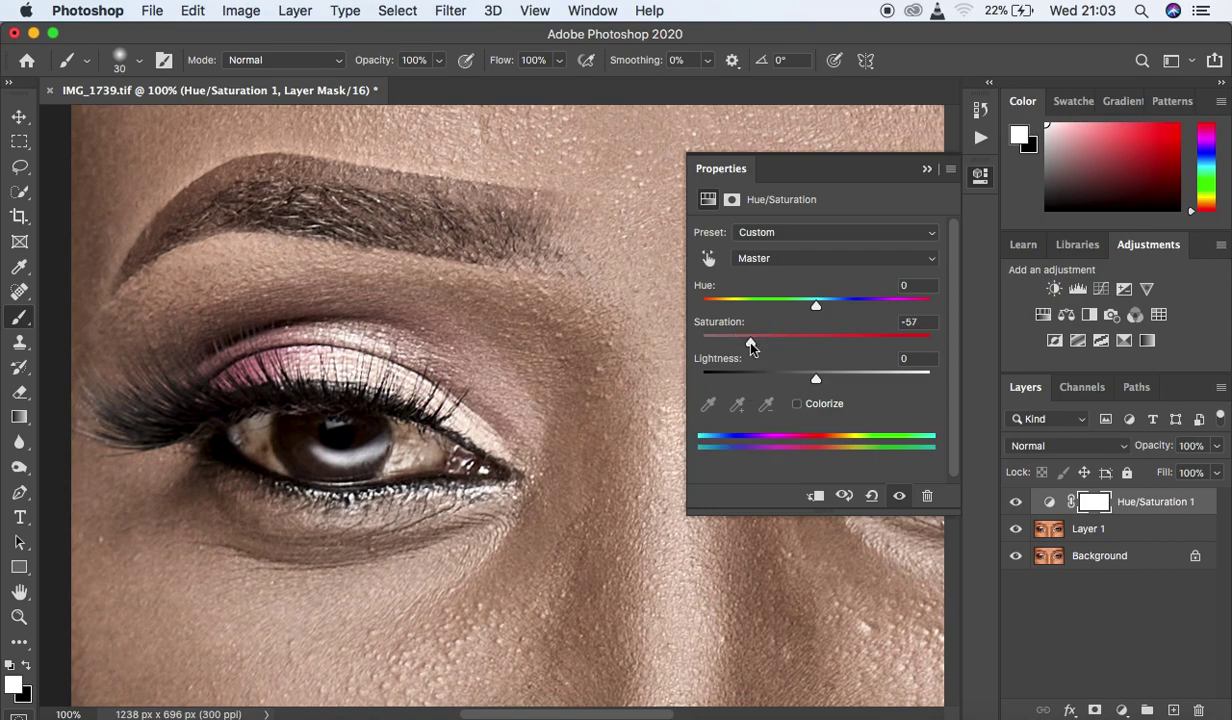
# - Reduce the saturation of the Yellows and the Reds in the Hue/Saturation adjustment
pyautogui.click(843, 260)
pyautogui.click(838, 282)
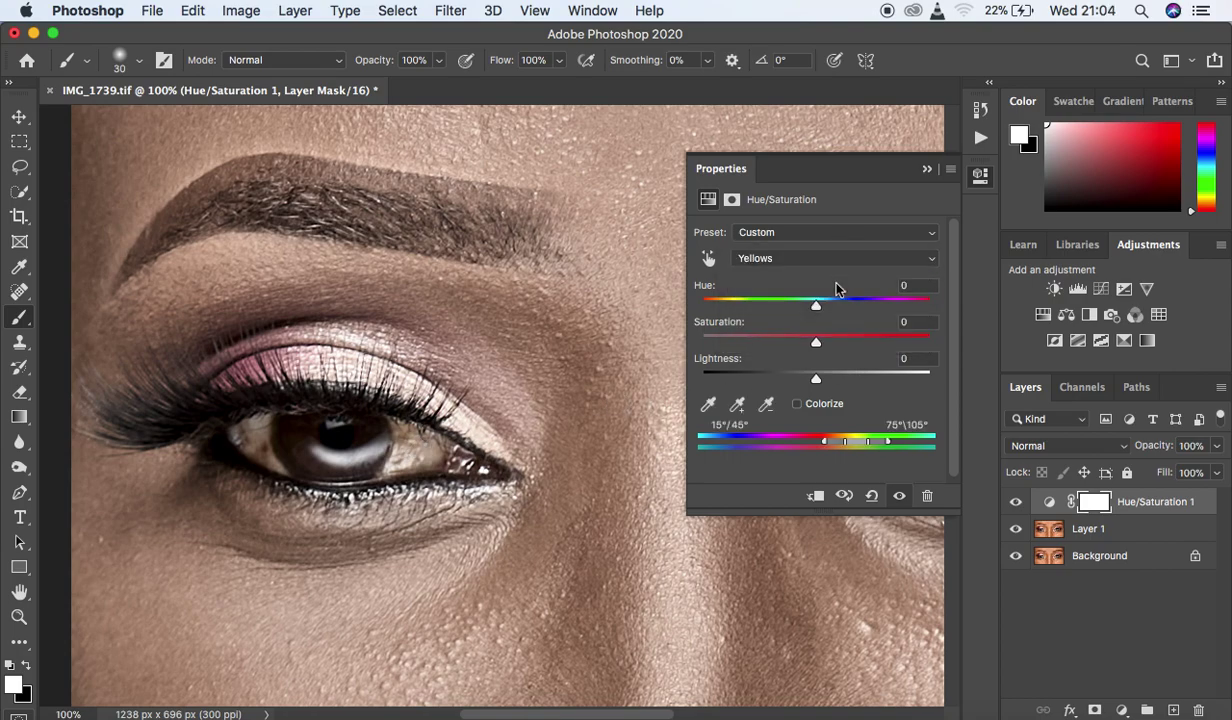
pyautogui.moveTo(817, 345); pyautogui.dragTo(749, 343)
pyautogui.click(838, 261)
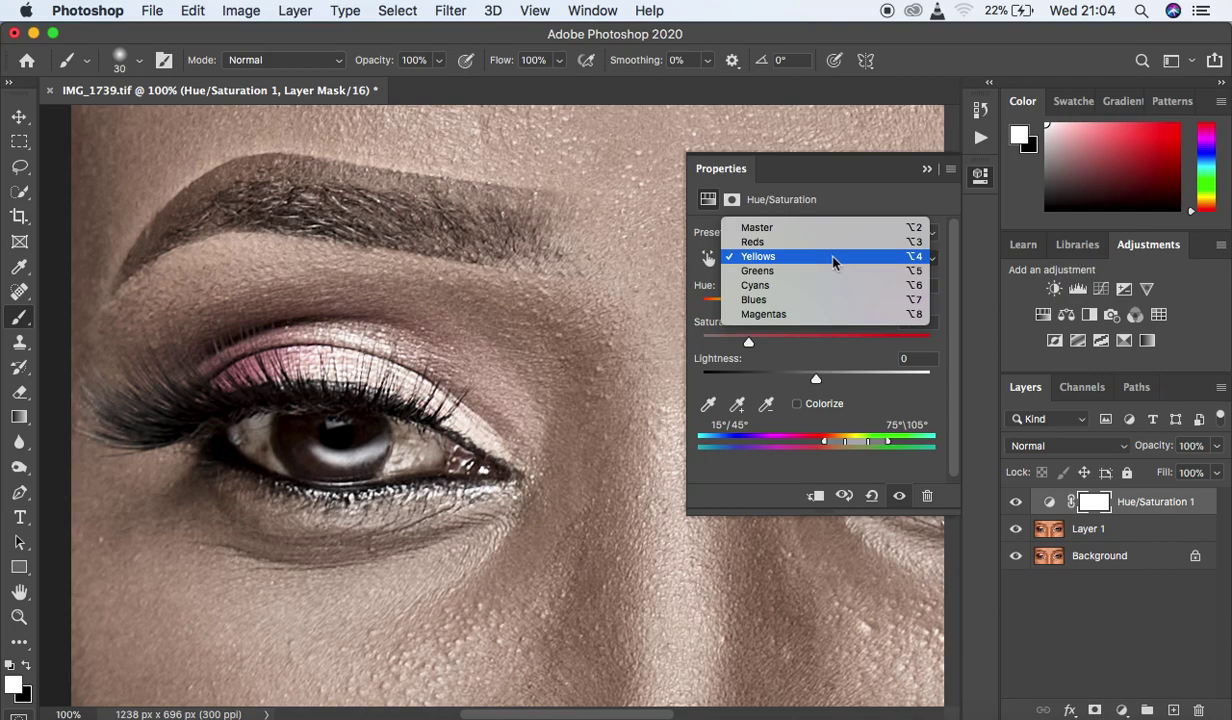
pyautogui.click(830, 243)
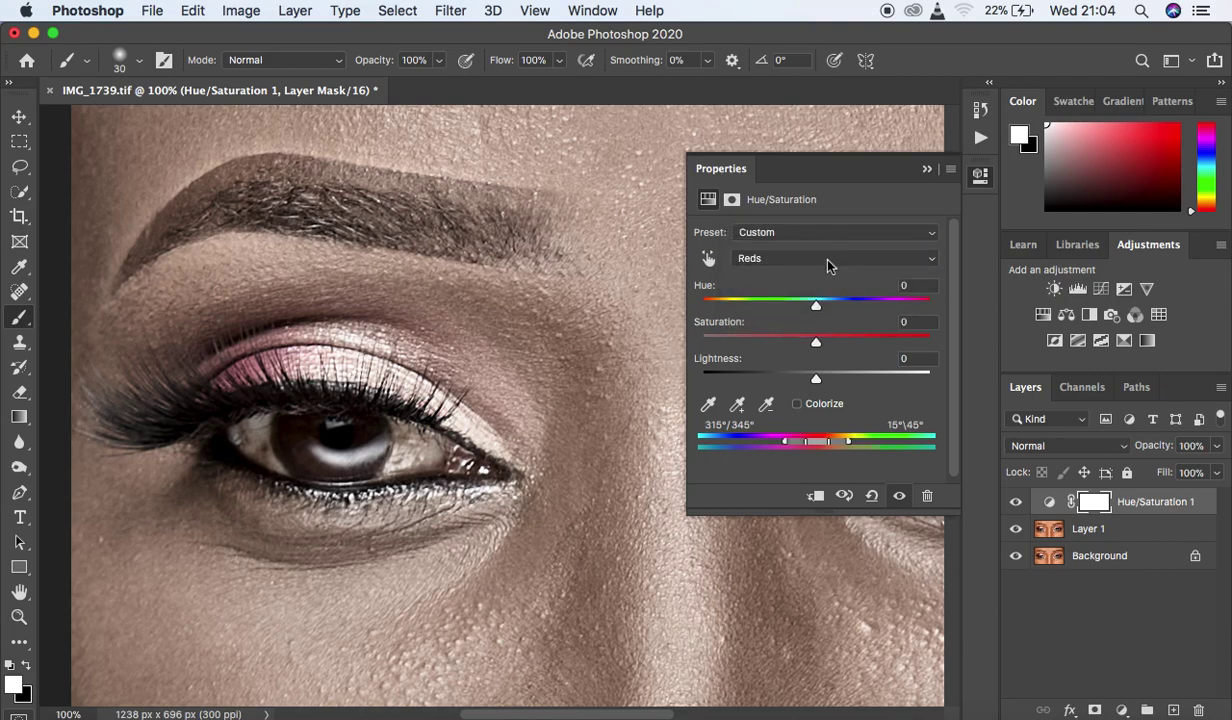
pyautogui.moveTo(816, 345); pyautogui.dragTo(771, 344)
pyautogui.click(928, 171)
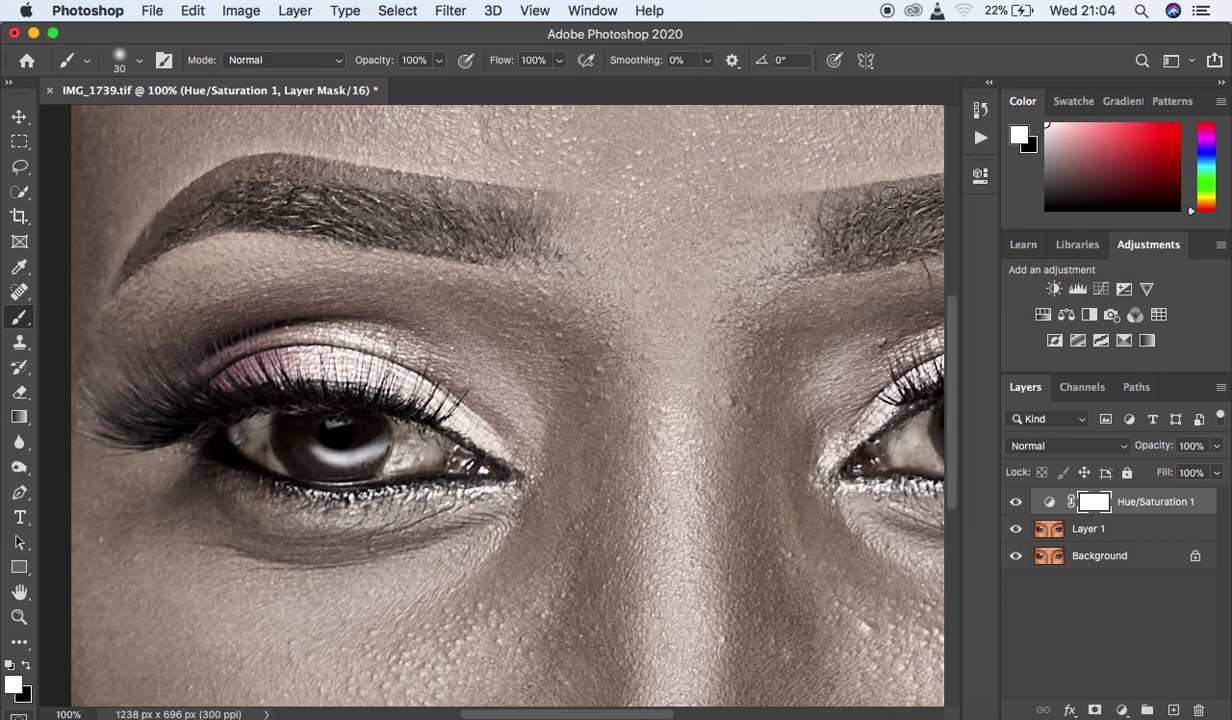
# - Add a Photo Filter adjustment layer using Cooling Filter (82) and lower its density to a faint tint
pyautogui.press('super+minus')
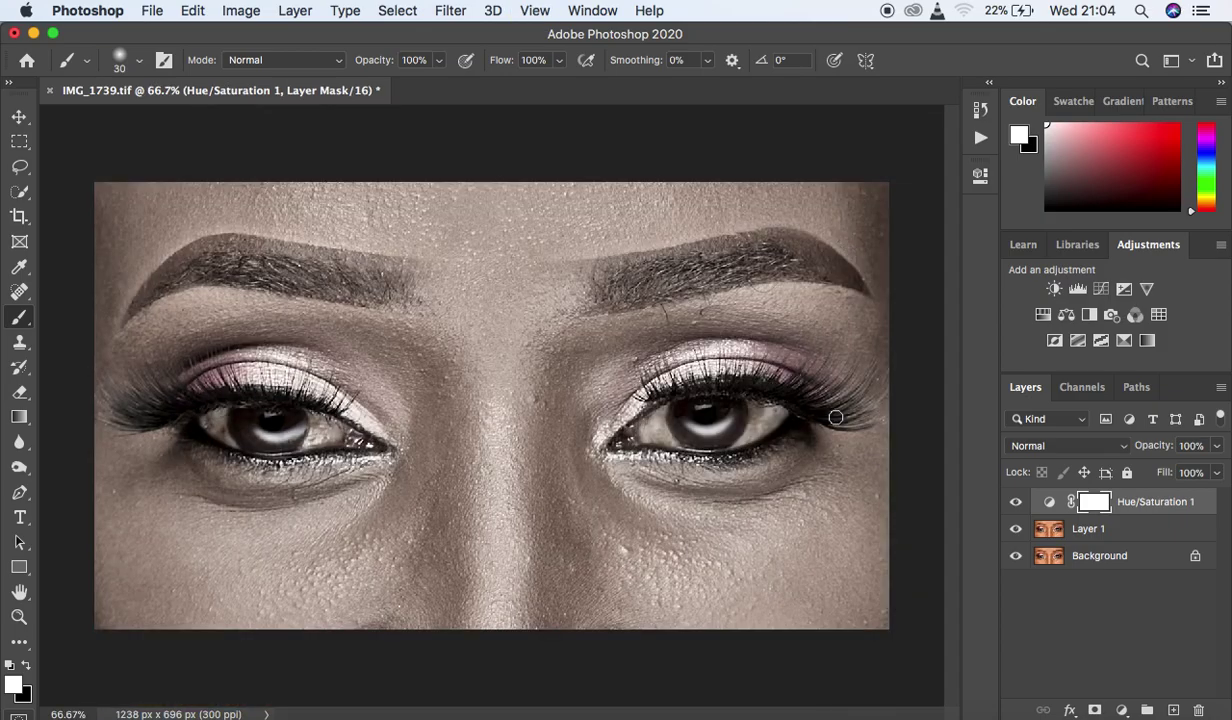
pyautogui.click(1122, 709)
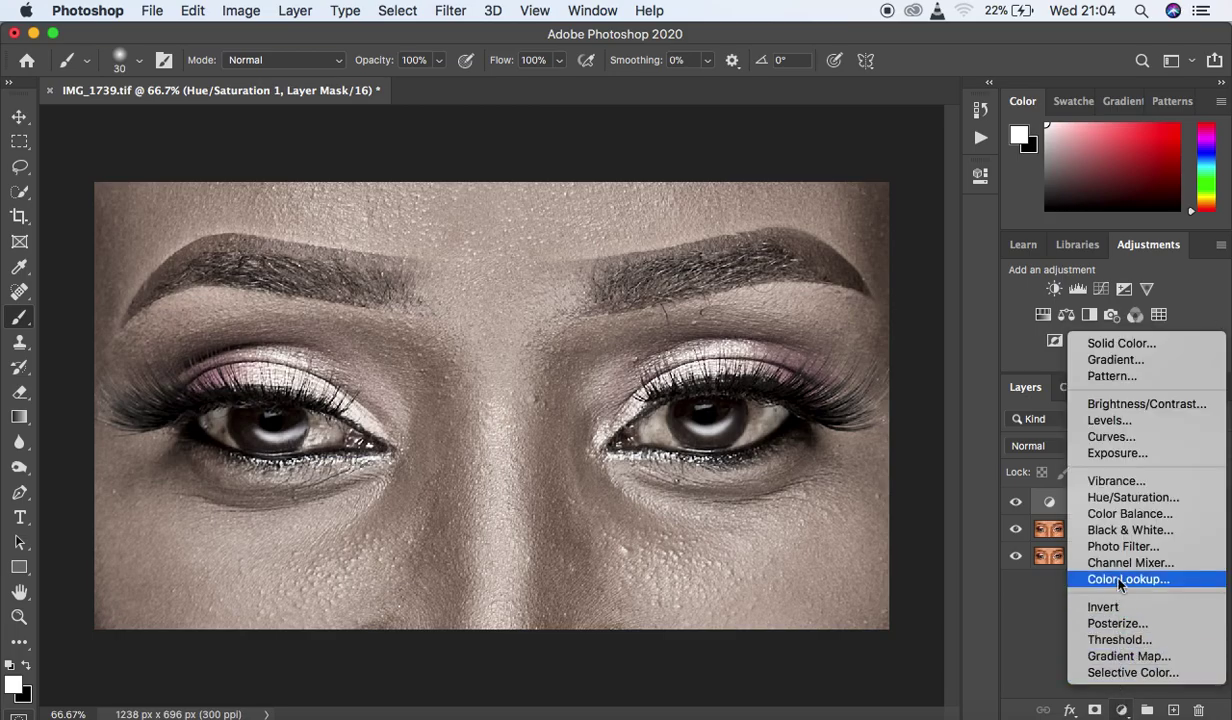
pyautogui.click(1122, 546)
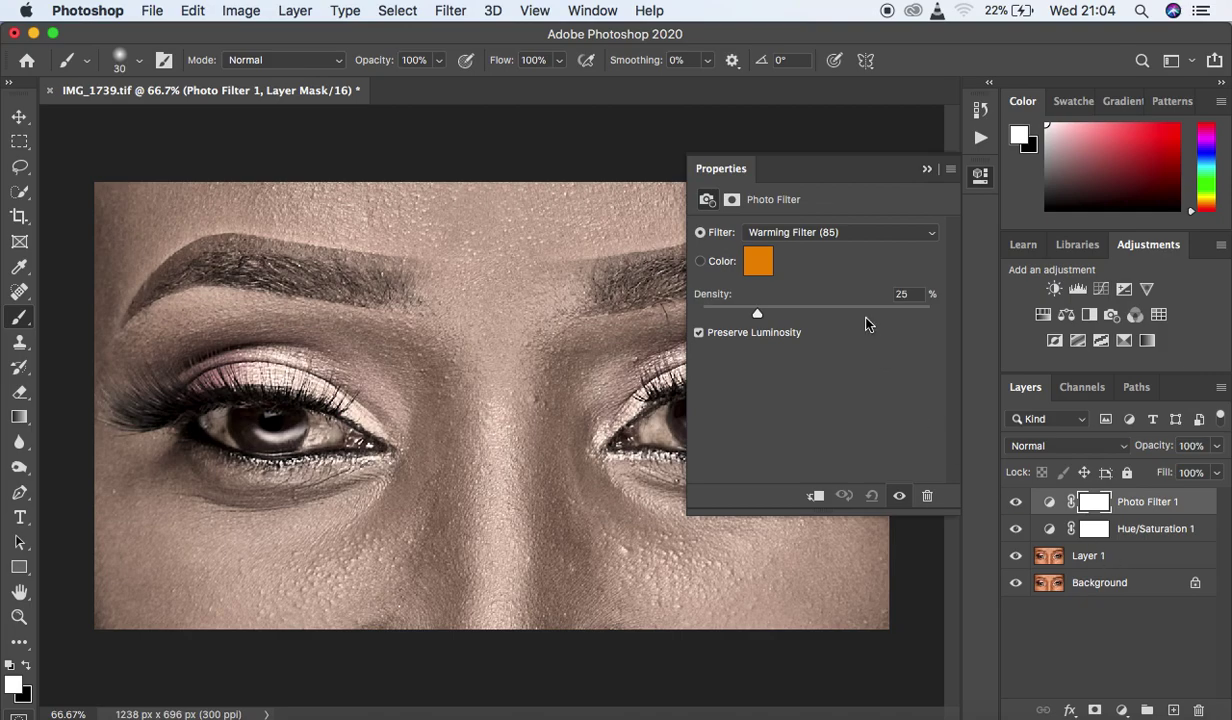
pyautogui.click(820, 235)
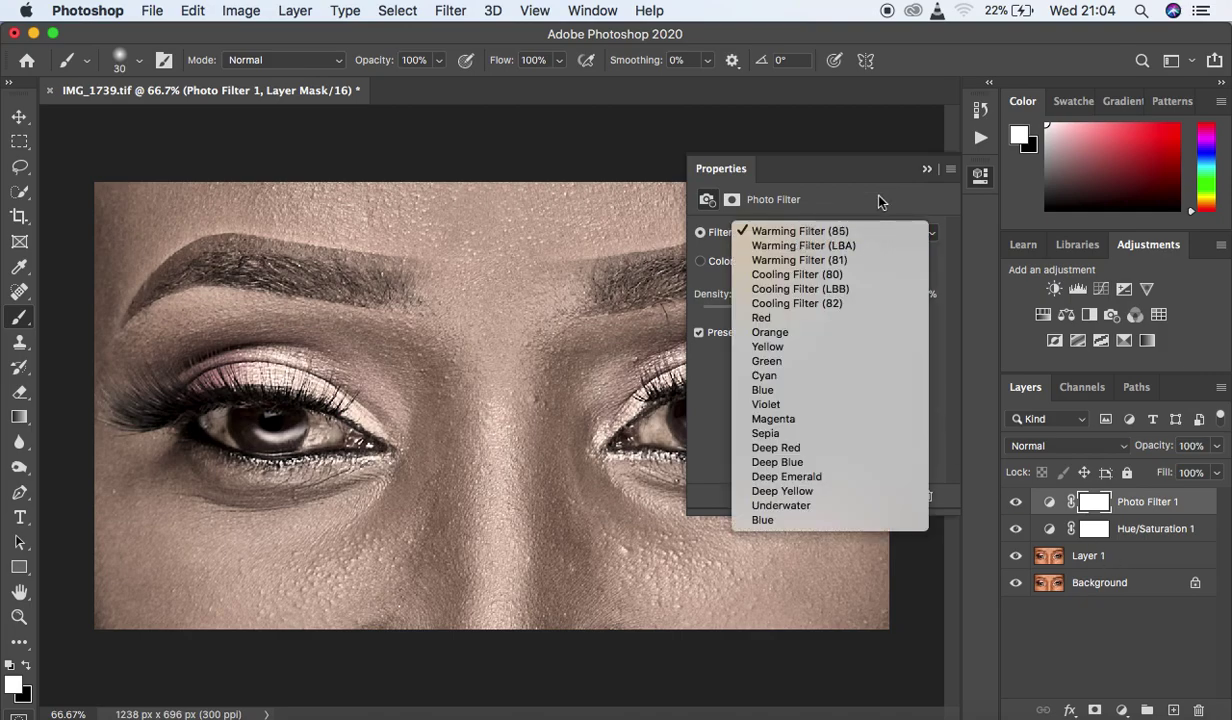
pyautogui.click(839, 175)
pyautogui.click(822, 238)
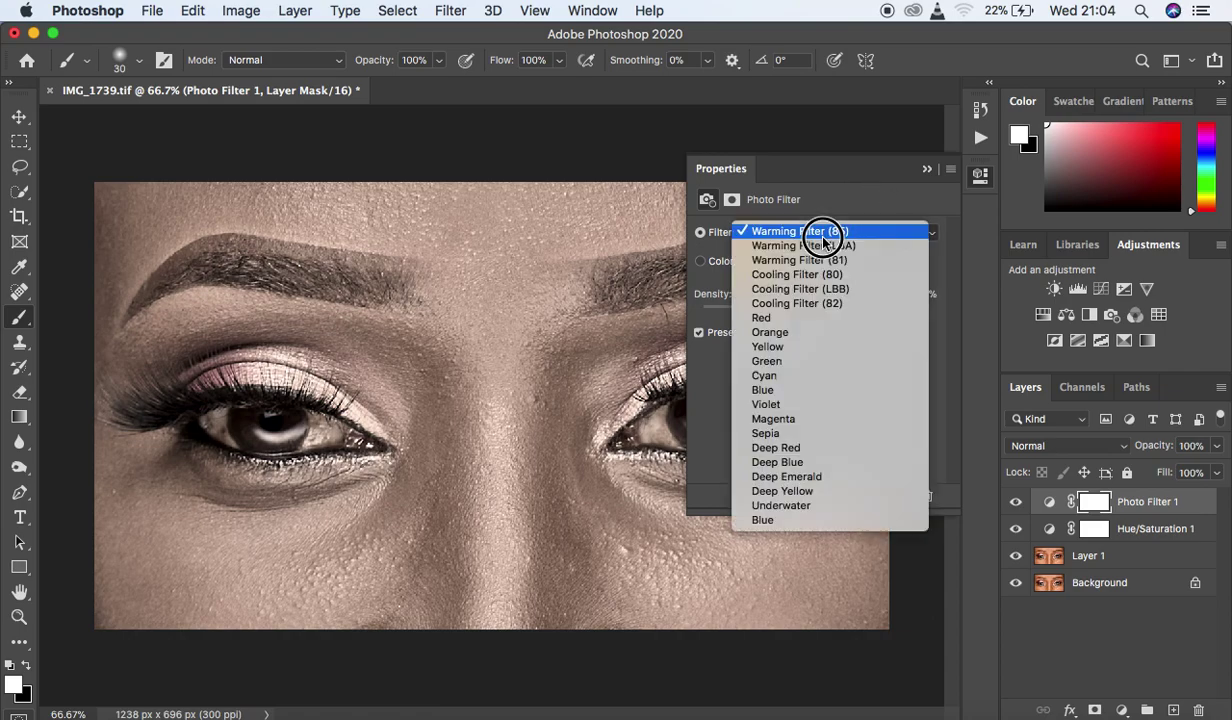
pyautogui.click(820, 306)
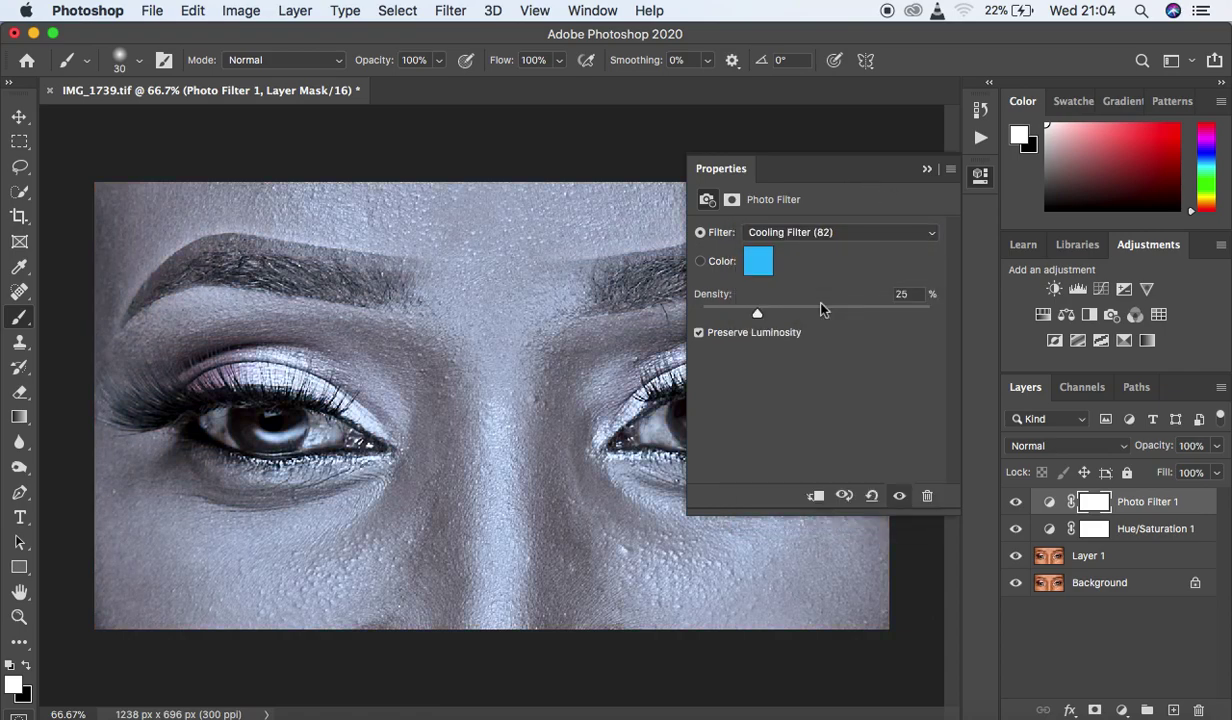
pyautogui.moveTo(738, 318); pyautogui.dragTo(710, 318)
pyautogui.click(927, 169)
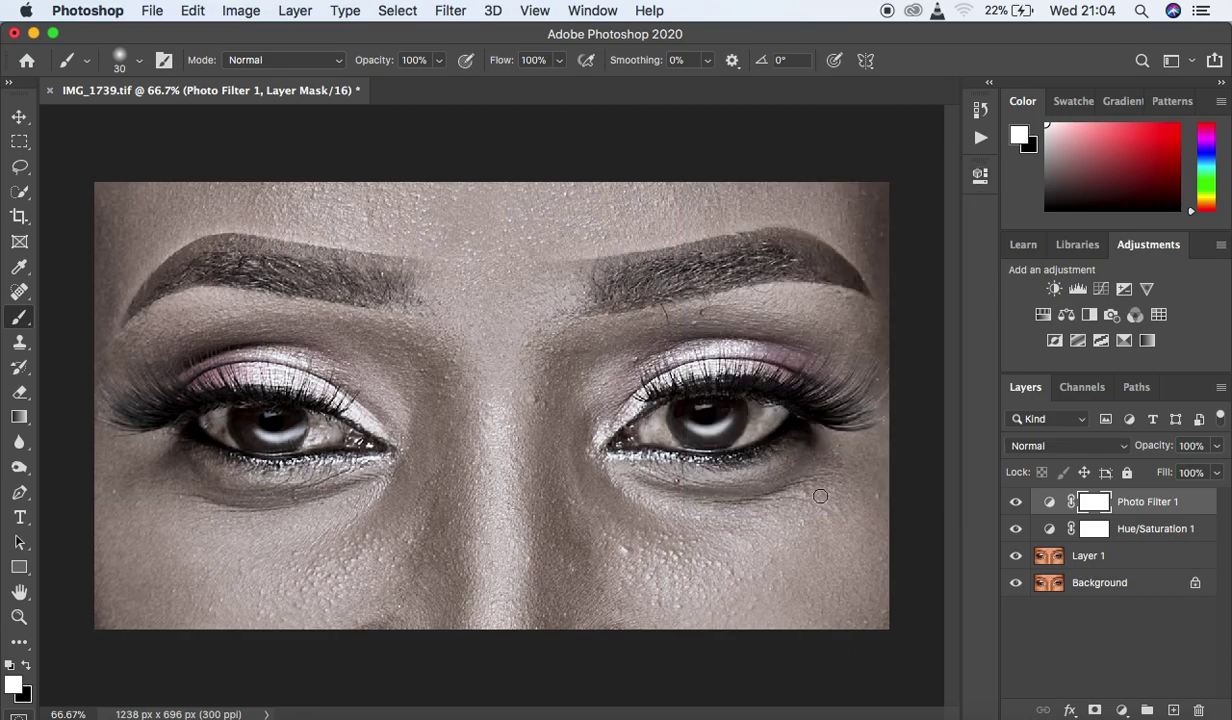
# - Group the Photo Filter and Hue/Saturation layers and give the group an inverted, black layer mask
pyautogui.keyDown('shift'); pyautogui.click(1203, 535); pyautogui.keyUp('shift')
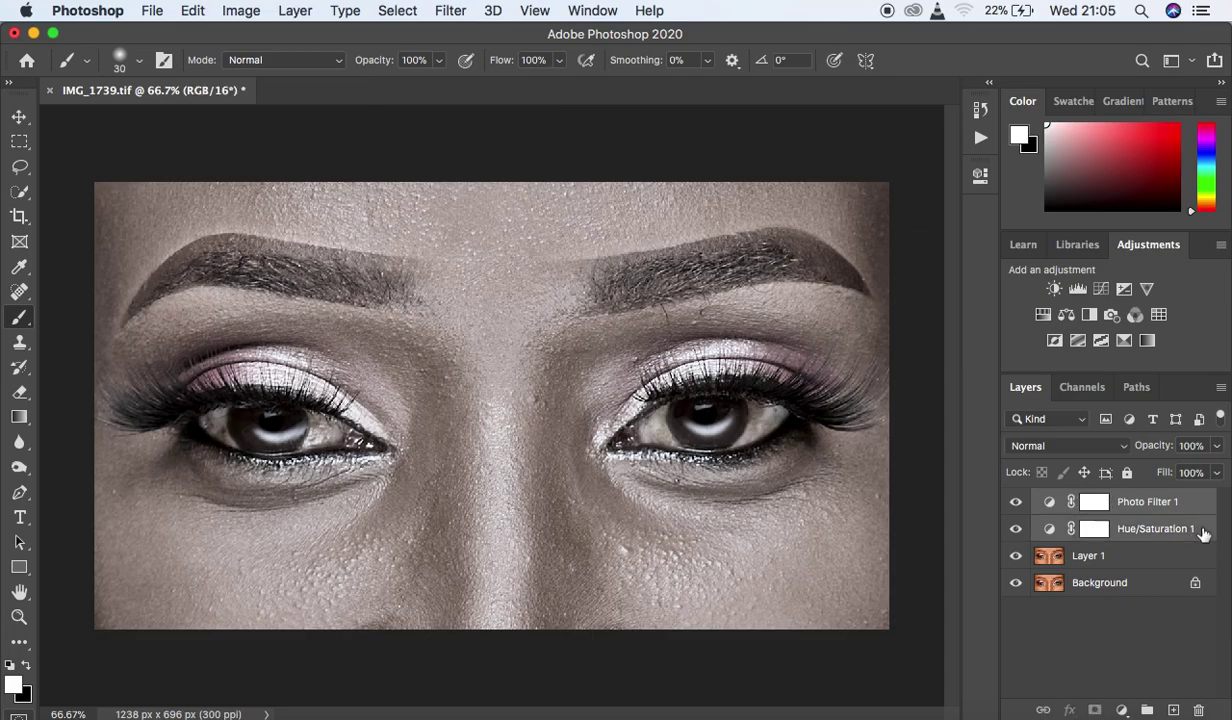
pyautogui.press('super+g')
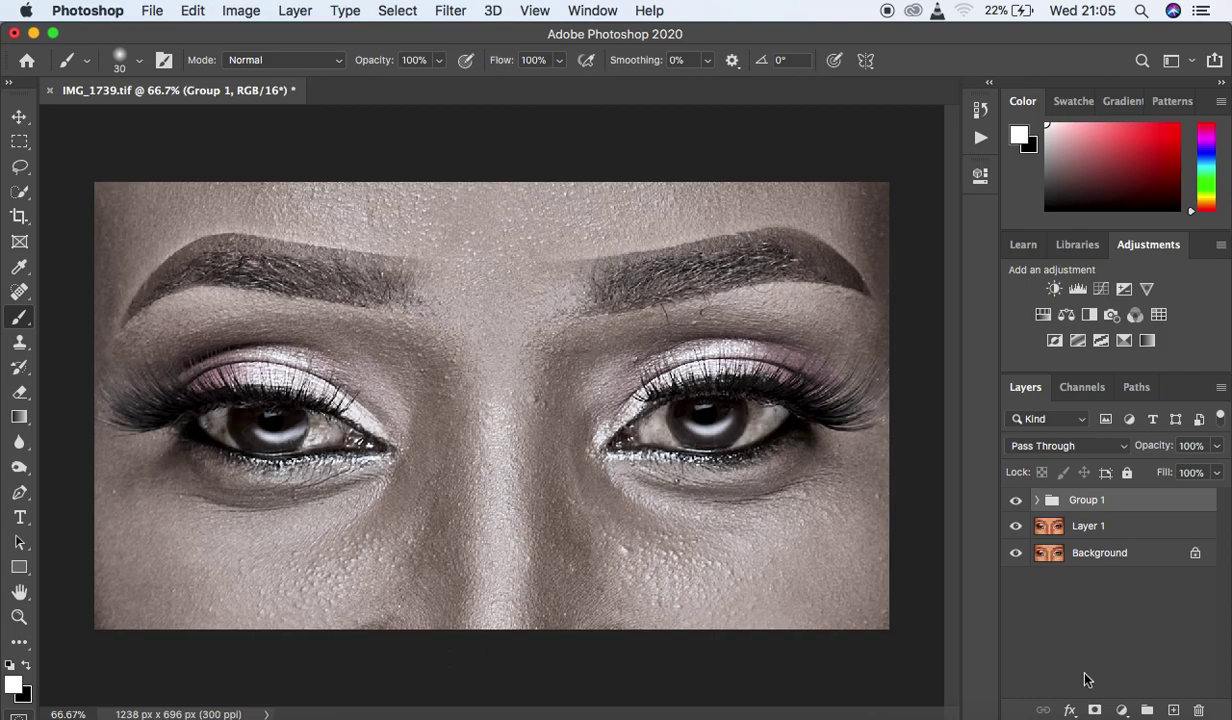
pyautogui.click(1095, 710)
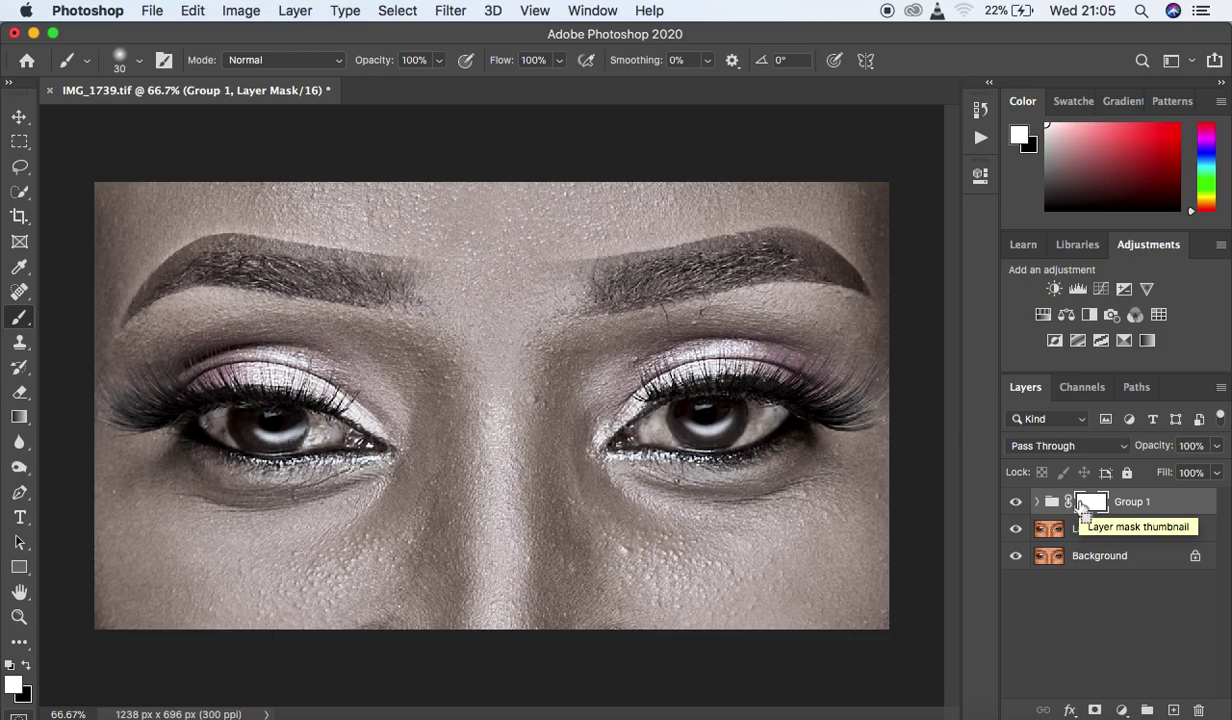
pyautogui.press('super+i')
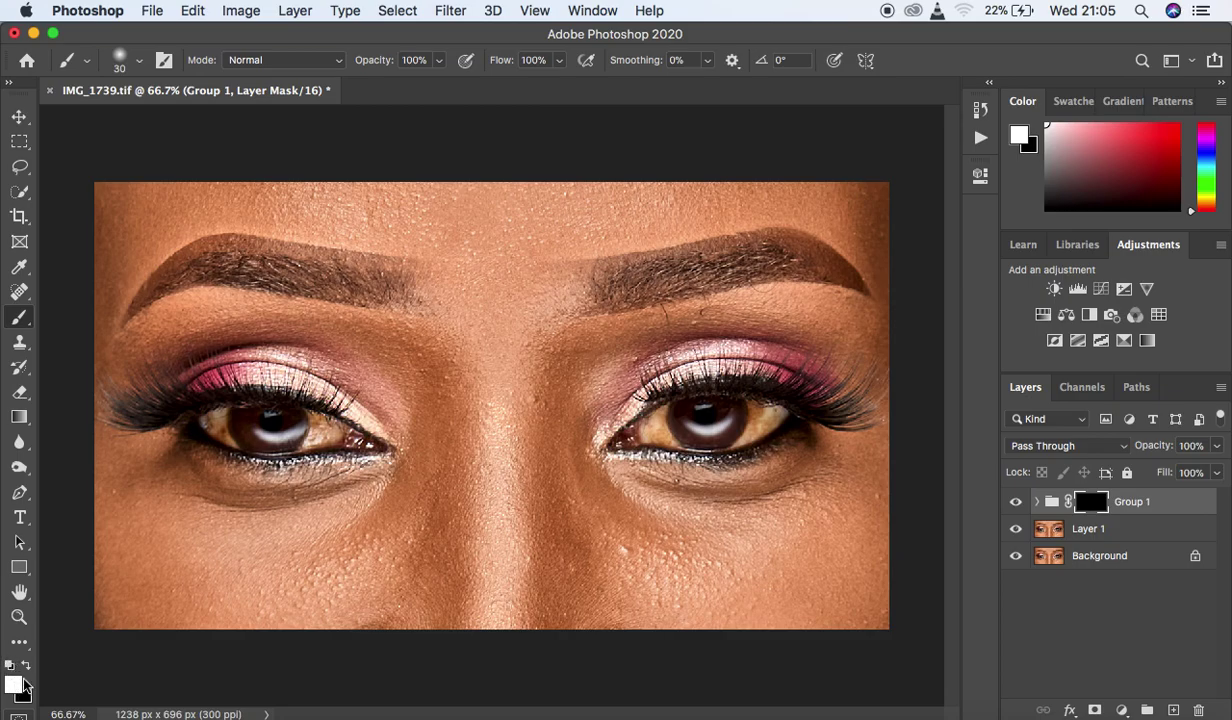
# - Paint white on the group's mask over the whites of the left-hand eye with a size 20 brush
pyautogui.press('super+plus')
pyautogui.press('super+plus')
pyautogui.press('super+plus')
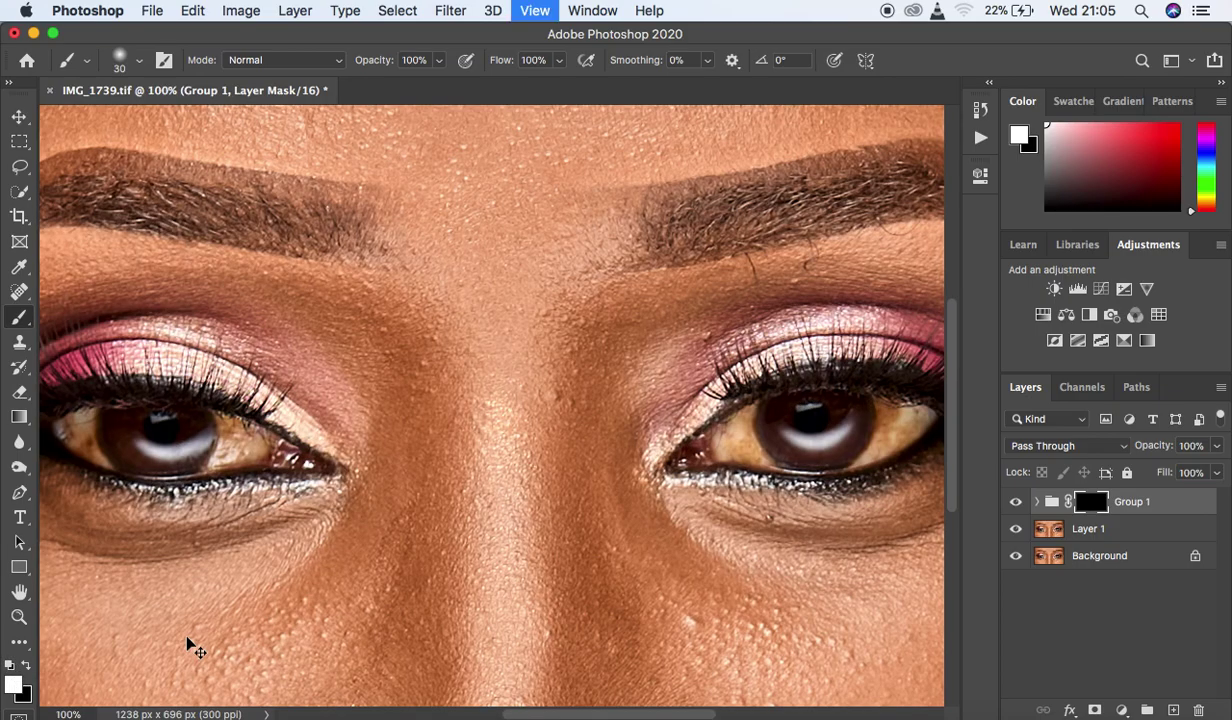
pyautogui.moveTo(250, 489); pyautogui.dragTo(930, 376)
pyautogui.moveTo(548, 337); pyautogui.dragTo(696, 366)
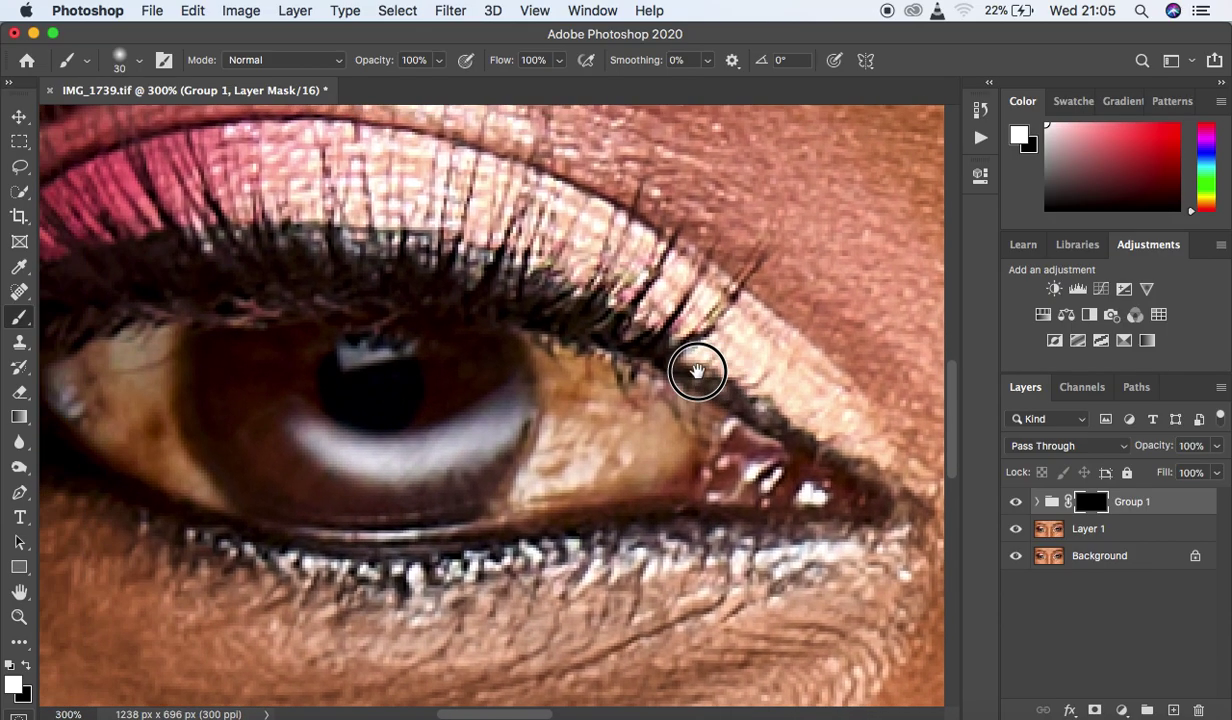
pyautogui.press('[')
pyautogui.moveTo(146, 346)
pyautogui.mouseDown()
pyautogui.moveTo(148, 396)
pyautogui.moveTo(175, 437)
pyautogui.moveTo(126, 371)
pyautogui.moveTo(181, 462)
pyautogui.moveTo(103, 376)
pyautogui.moveTo(121, 378)
pyautogui.moveTo(126, 350)
pyautogui.moveTo(72, 371)
pyautogui.moveTo(181, 477)
pyautogui.moveTo(170, 476)
pyautogui.moveTo(144, 450)
pyautogui.moveTo(210, 485)
pyautogui.moveTo(175, 476)
pyautogui.moveTo(104, 414)
pyautogui.moveTo(136, 366)
pyautogui.moveTo(146, 435)
pyautogui.moveTo(165, 347)
pyautogui.moveTo(140, 342)
pyautogui.moveTo(81, 372)
pyautogui.moveTo(130, 426)
pyautogui.moveTo(91, 404)
pyautogui.moveTo(132, 432)
pyautogui.mouseUp()
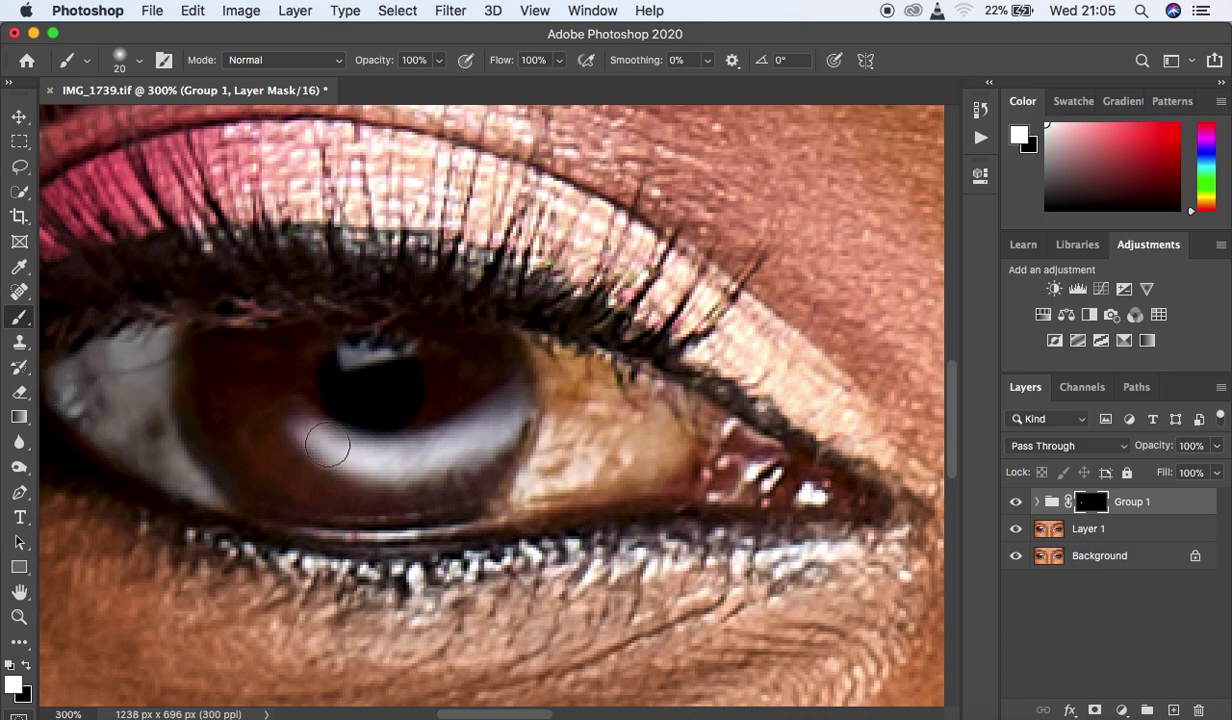
pyautogui.moveTo(514, 385)
pyautogui.mouseDown()
pyautogui.moveTo(548, 354)
pyautogui.moveTo(562, 384)
pyautogui.moveTo(553, 454)
pyautogui.moveTo(565, 430)
pyautogui.moveTo(544, 353)
pyautogui.moveTo(622, 387)
pyautogui.moveTo(612, 441)
pyautogui.moveTo(608, 395)
pyautogui.moveTo(585, 429)
pyautogui.moveTo(591, 451)
pyautogui.moveTo(533, 495)
pyautogui.moveTo(613, 469)
pyautogui.moveTo(661, 432)
pyautogui.moveTo(534, 336)
pyautogui.moveTo(650, 427)
pyautogui.moveTo(501, 505)
pyautogui.moveTo(597, 447)
pyautogui.moveTo(566, 355)
pyautogui.moveTo(532, 334)
pyautogui.moveTo(610, 387)
pyautogui.moveTo(637, 435)
pyautogui.moveTo(666, 418)
pyautogui.moveTo(619, 473)
pyautogui.moveTo(539, 495)
pyautogui.mouseUp()
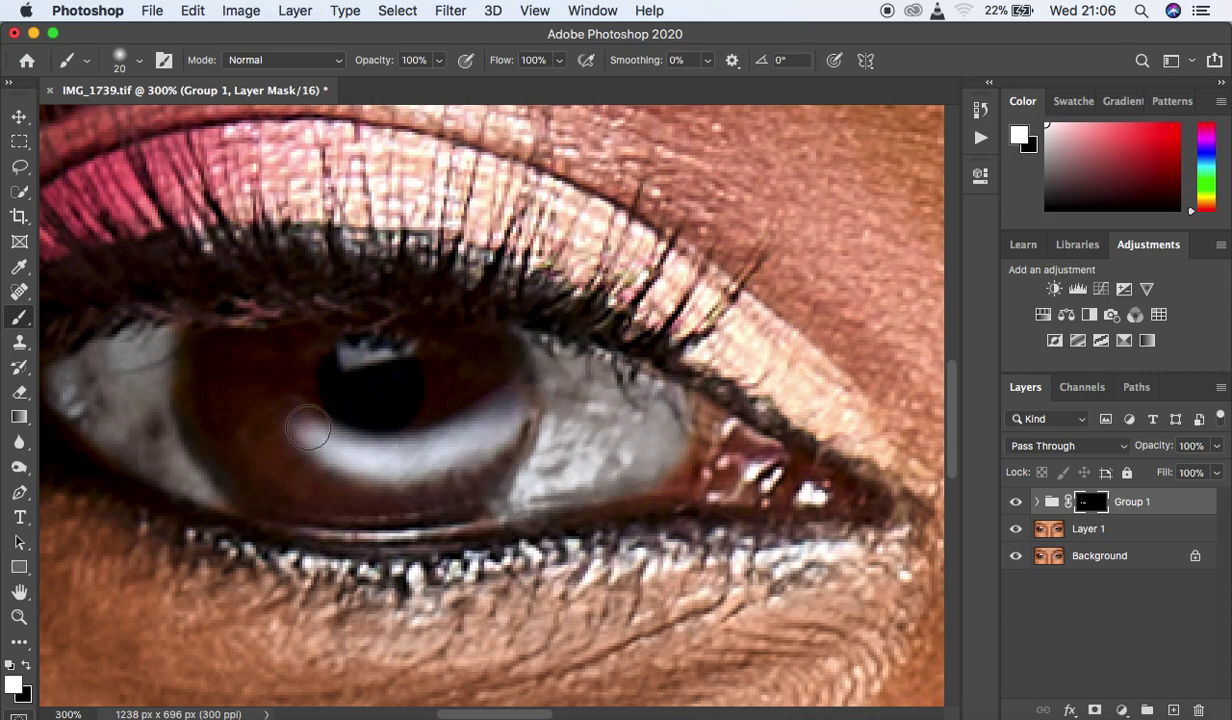
pyautogui.moveTo(151, 358)
pyautogui.mouseDown()
pyautogui.moveTo(137, 426)
pyautogui.moveTo(82, 407)
pyautogui.moveTo(82, 366)
pyautogui.moveTo(72, 367)
pyautogui.mouseUp()
# - Compare the whole image with the adjustment group hidden and shown
pyautogui.press('super+0')
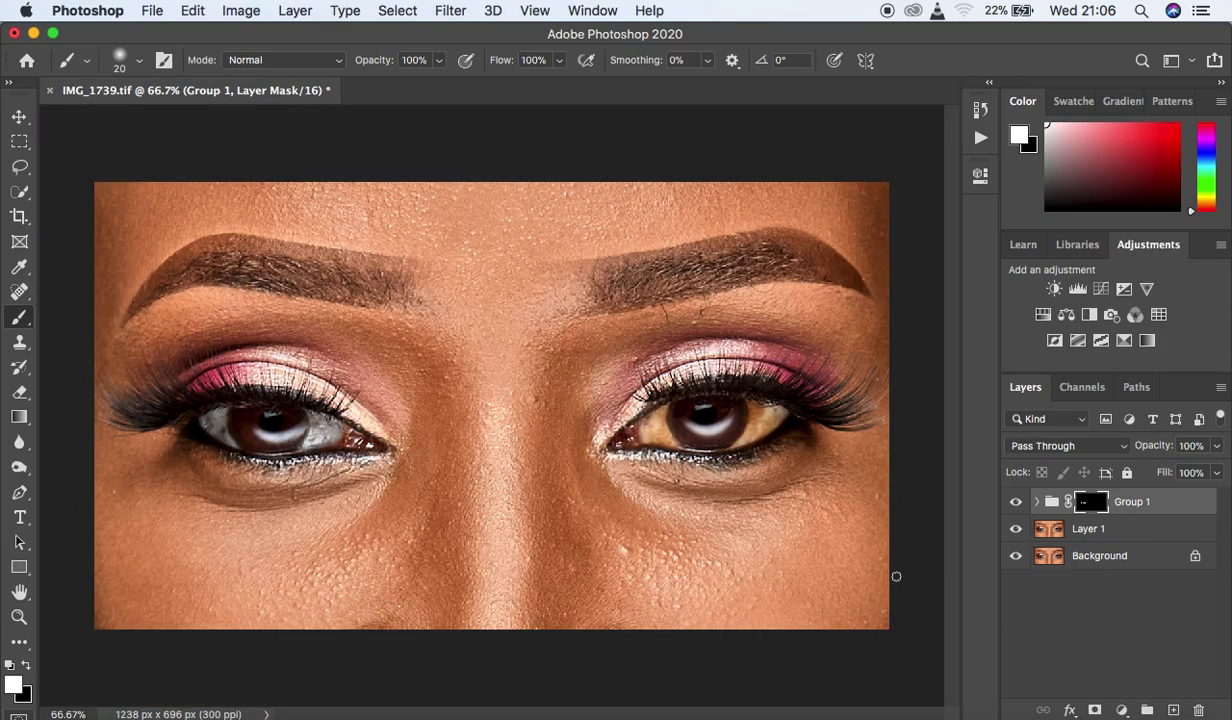
pyautogui.click(1015, 502)
pyautogui.click(1015, 502)
pyautogui.click(1015, 502)
pyautogui.click(1015, 502)
# - Paint black on the group's mask along the iris edge of the left-hand eye to remove the spilled desaturation
pyautogui.click(27, 666)
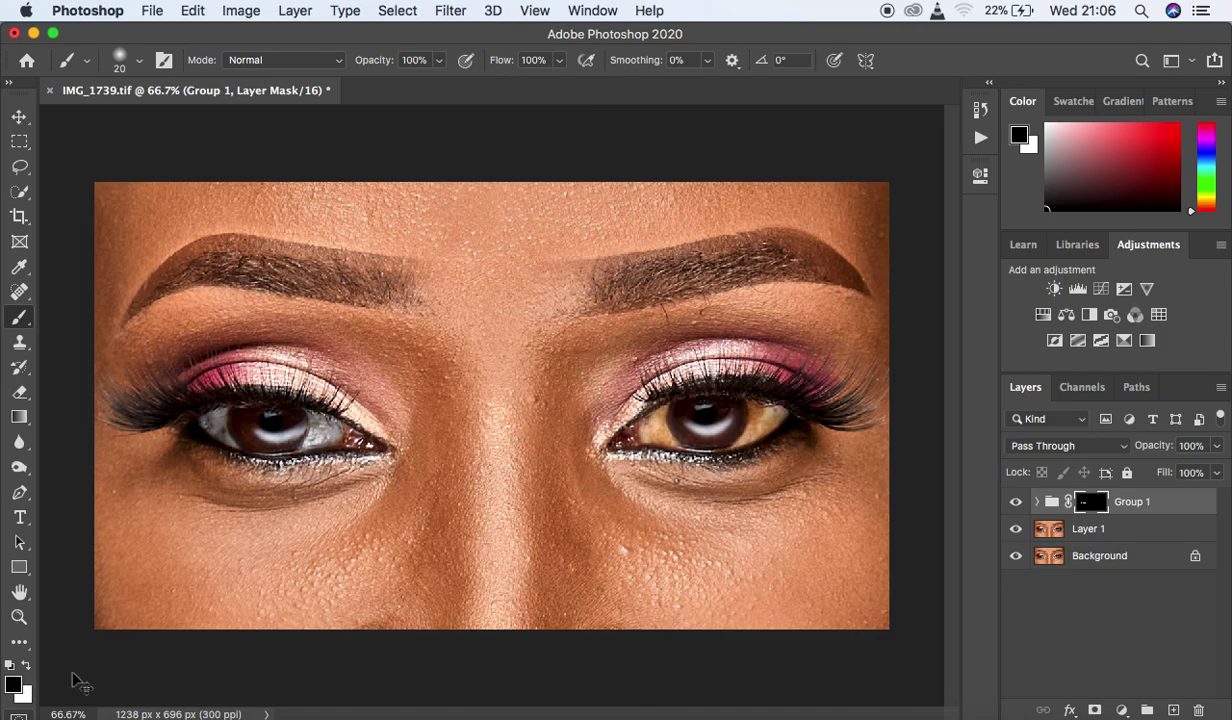
pyautogui.press('super+equal')
pyautogui.press('super+equal')
pyautogui.moveTo(230, 490); pyautogui.dragTo(632, 401)
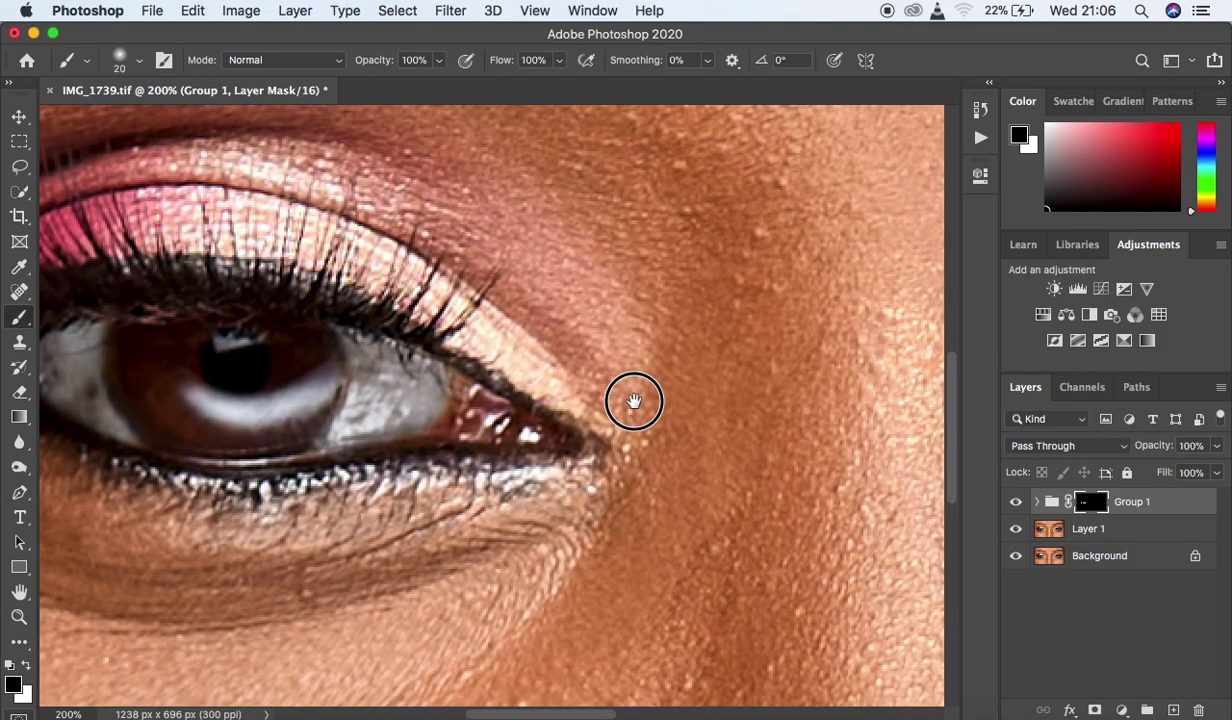
pyautogui.moveTo(331, 354)
pyautogui.mouseDown()
pyautogui.moveTo(333, 404)
pyautogui.moveTo(305, 428)
pyautogui.mouseUp()
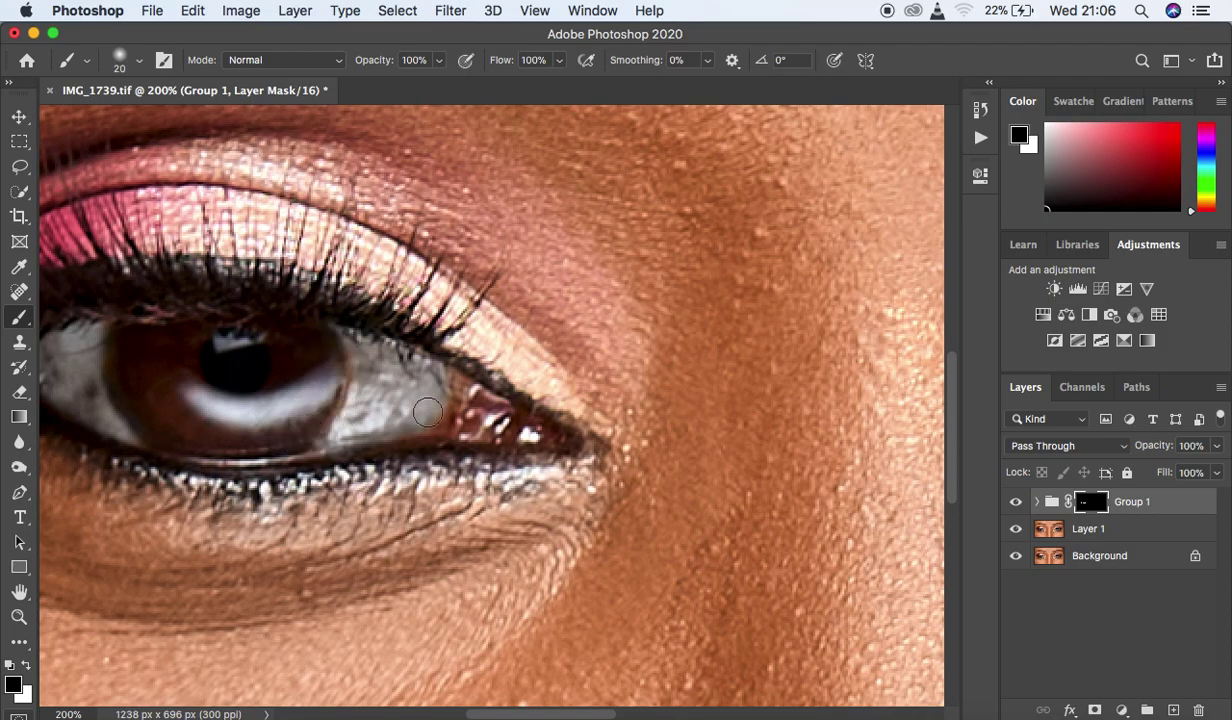
pyautogui.press('super+minus')
pyautogui.press('super+minus')
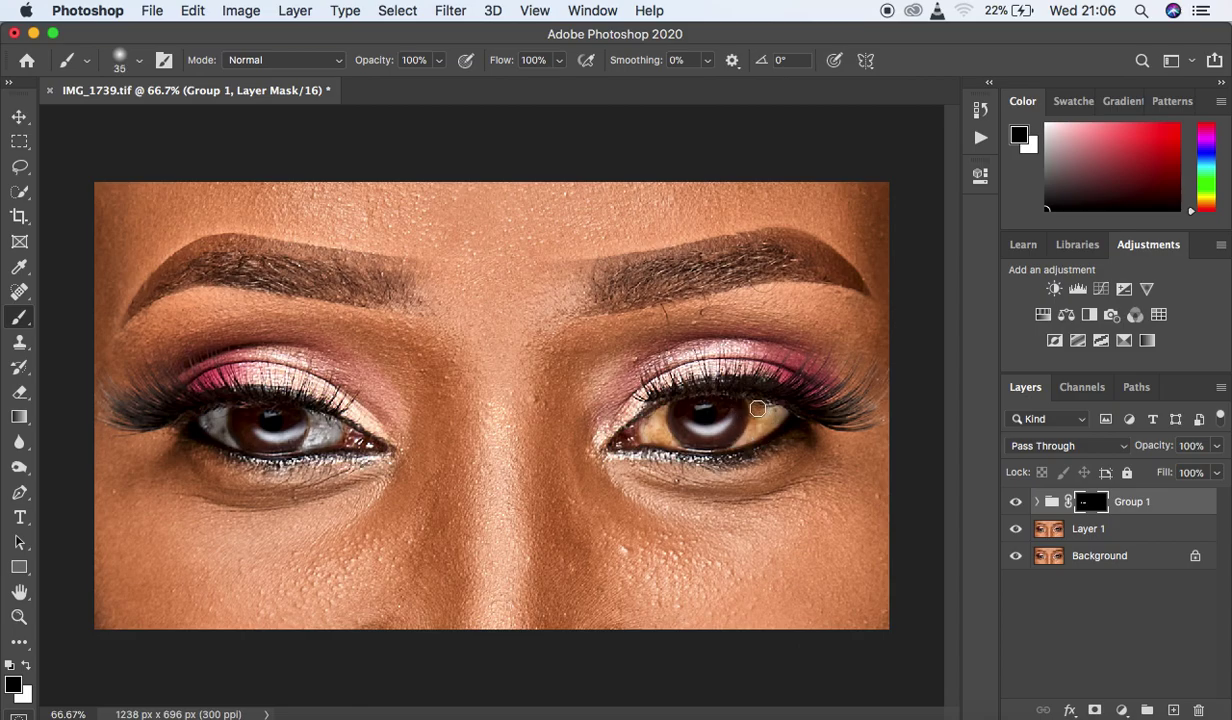
# - Paint white on the group's mask over the whites of the right-hand eye with a size 35 brush
pyautogui.click(27, 664)
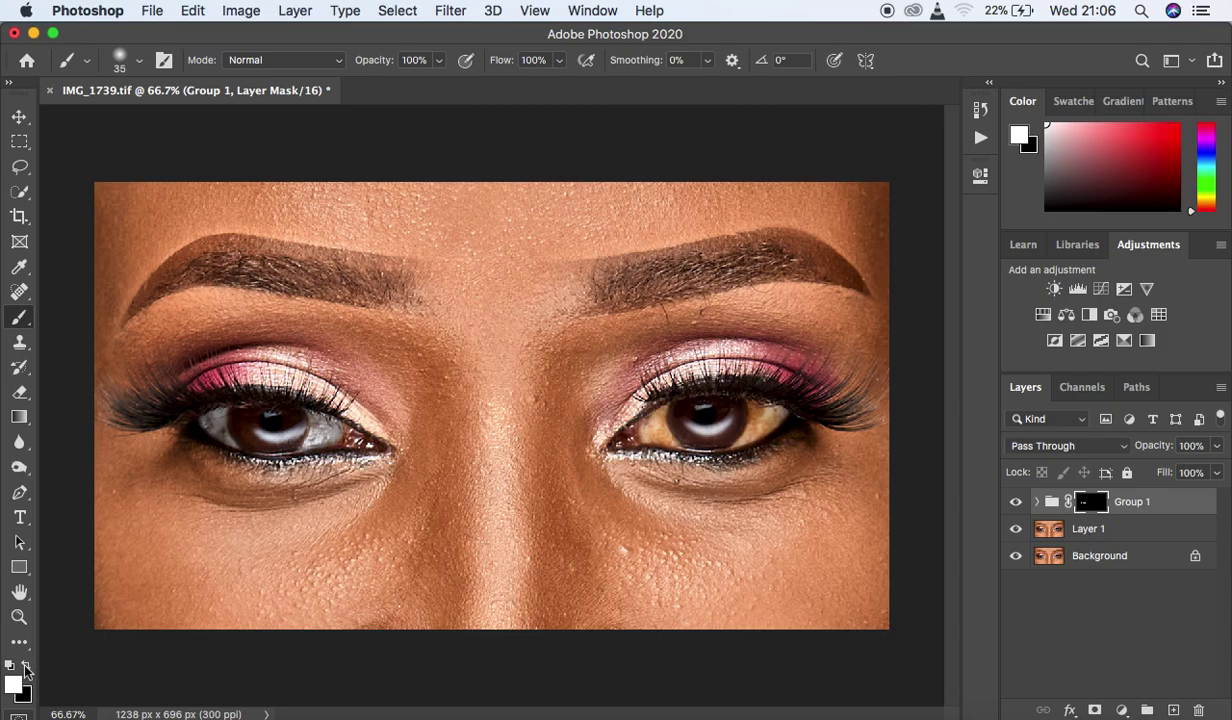
pyautogui.moveTo(742, 402)
pyautogui.mouseDown()
pyautogui.moveTo(748, 436)
pyautogui.moveTo(733, 442)
pyautogui.moveTo(745, 414)
pyautogui.moveTo(761, 408)
pyautogui.moveTo(773, 424)
pyautogui.moveTo(746, 439)
pyautogui.moveTo(762, 410)
pyautogui.moveTo(655, 409)
pyautogui.moveTo(677, 438)
pyautogui.moveTo(662, 437)
pyautogui.moveTo(670, 405)
pyautogui.moveTo(640, 428)
pyautogui.moveTo(675, 441)
pyautogui.moveTo(755, 420)
pyautogui.mouseUp()
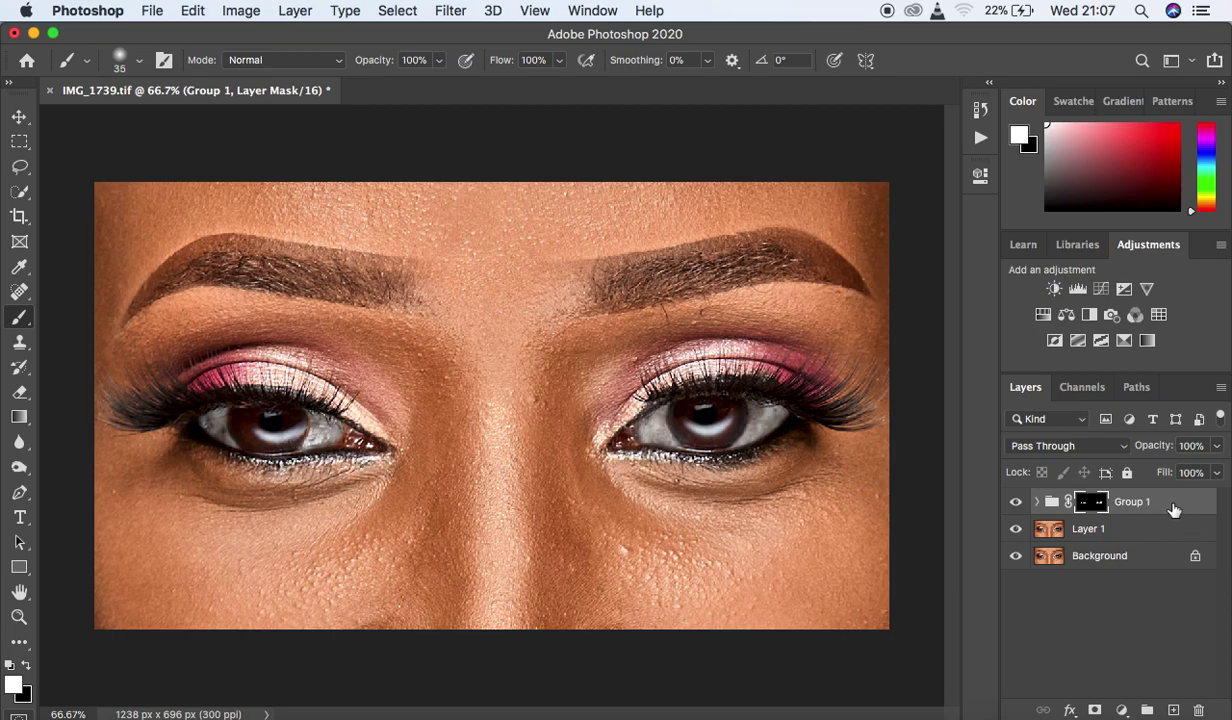
# - Delete the adjustment group, keeping the duplicate layer above the Background
pyautogui.press('Delete')
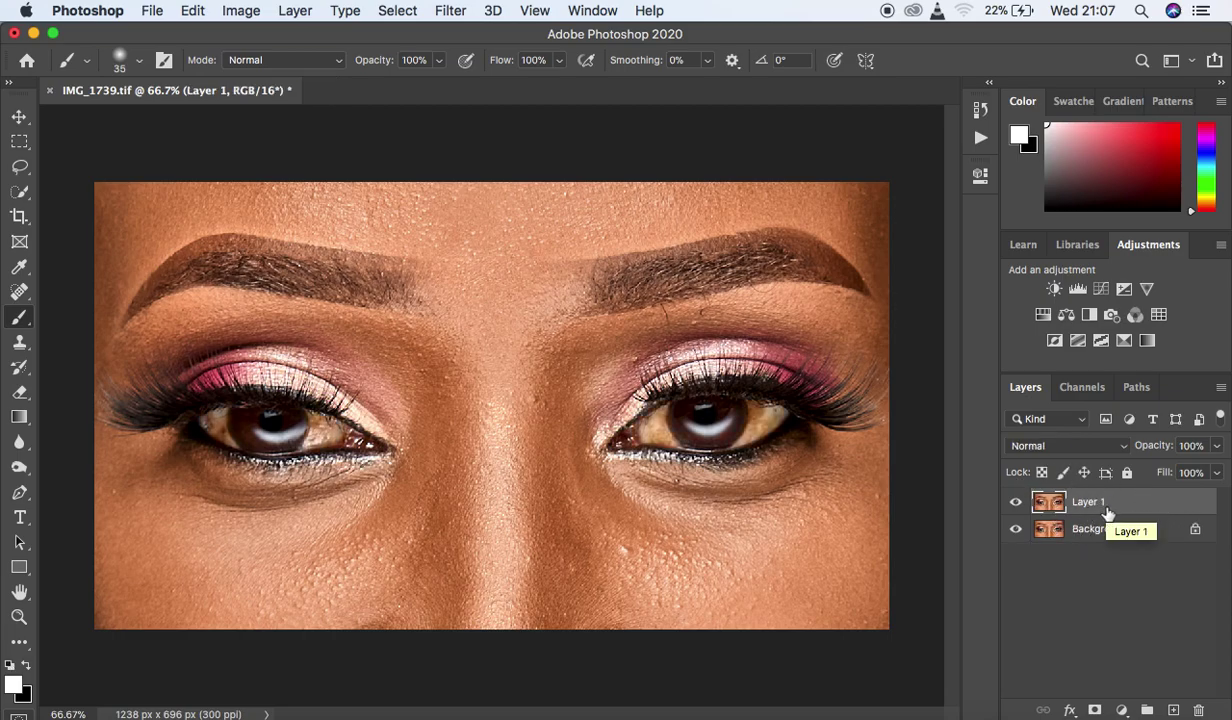
pyautogui.press('Delete')
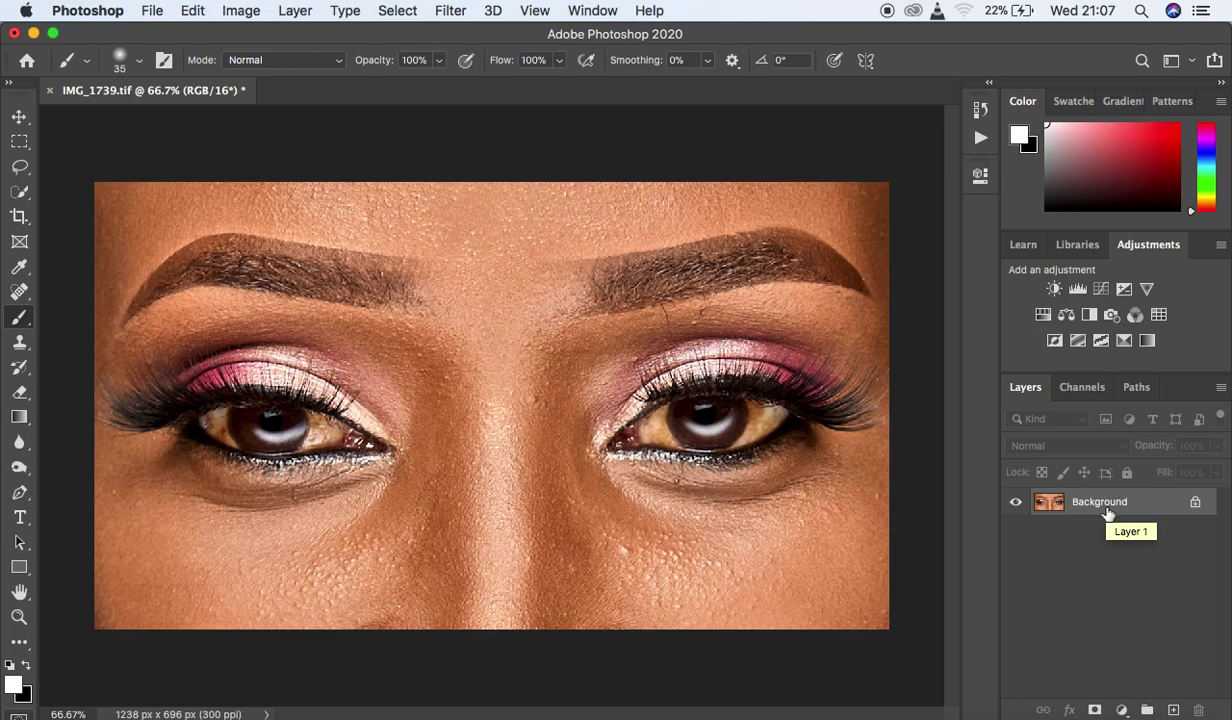
pyautogui.press('super+z')
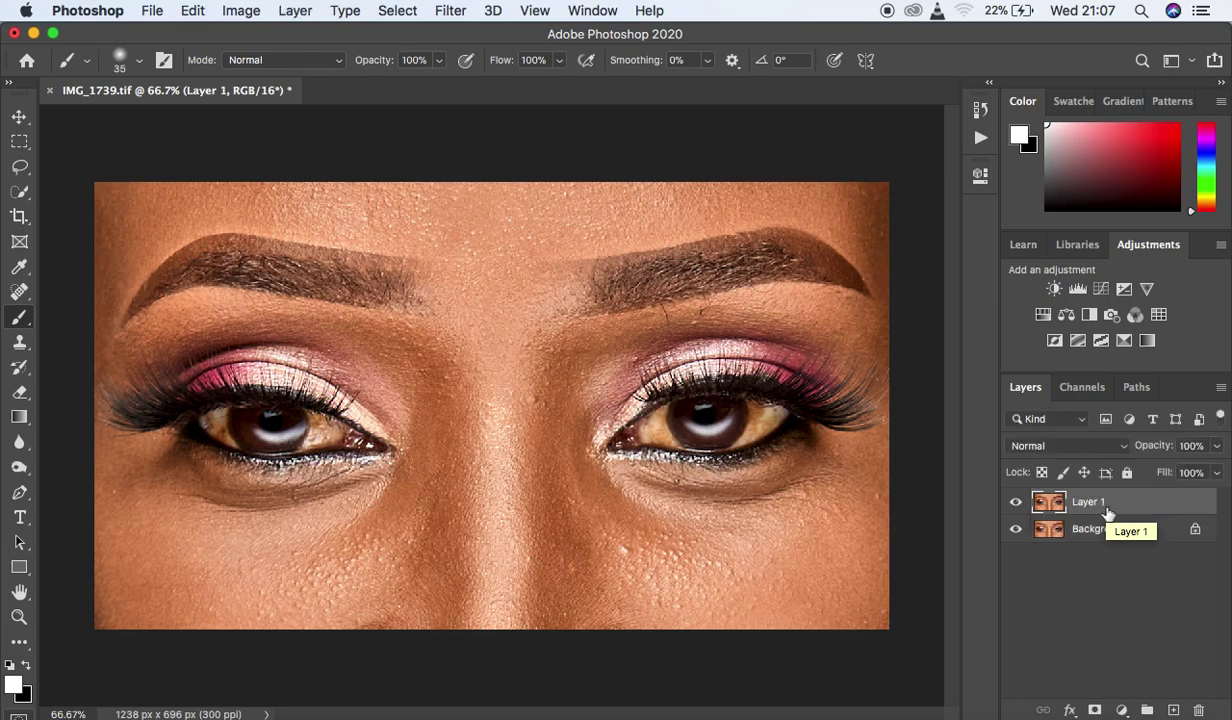
# - Open the duplicate layer in the Camera Raw Filter
pyautogui.click(450, 10)
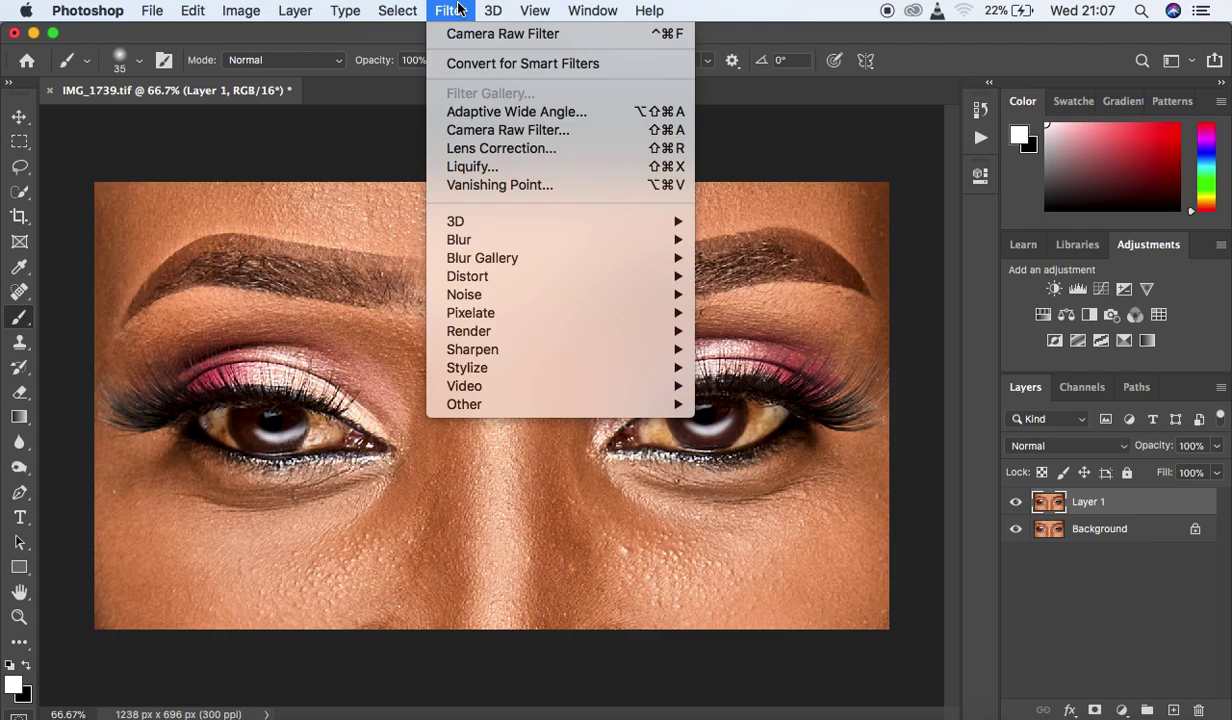
pyautogui.click(520, 138)
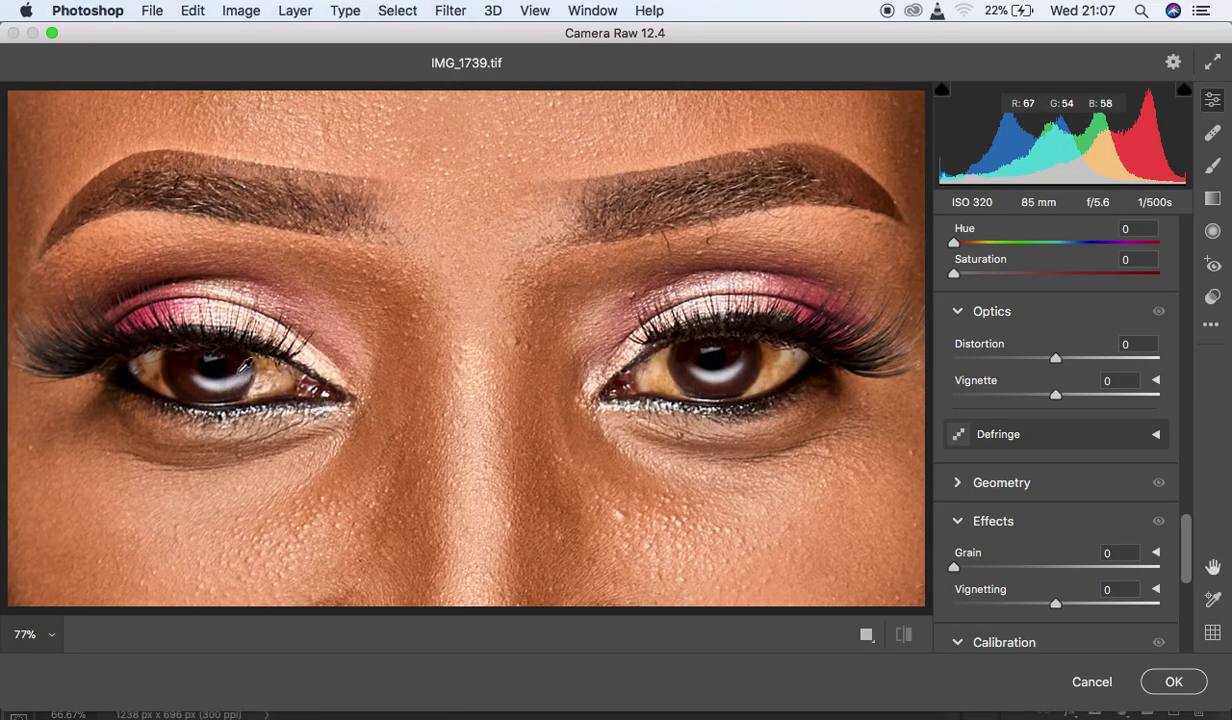
pyautogui.click(238, 360)
pyautogui.press('super+equal')
pyautogui.press('super+equal')
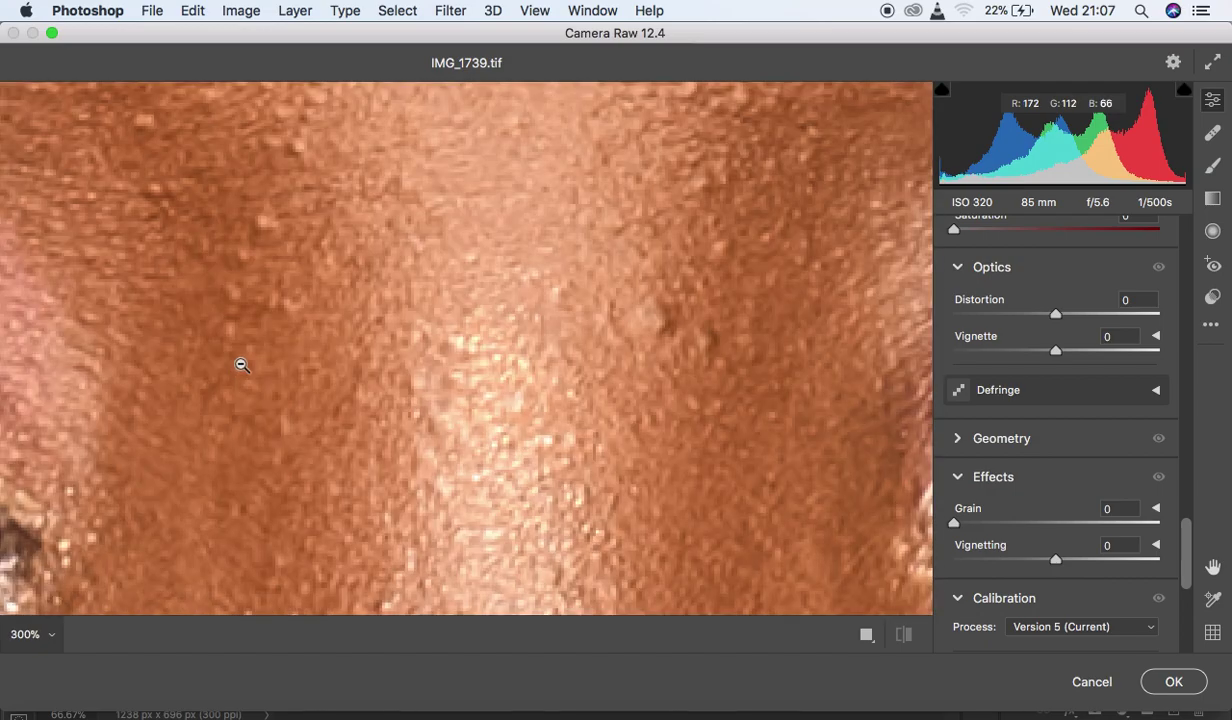
pyautogui.press('space')
pyautogui.moveTo(762, 322); pyautogui.dragTo(220, 217)
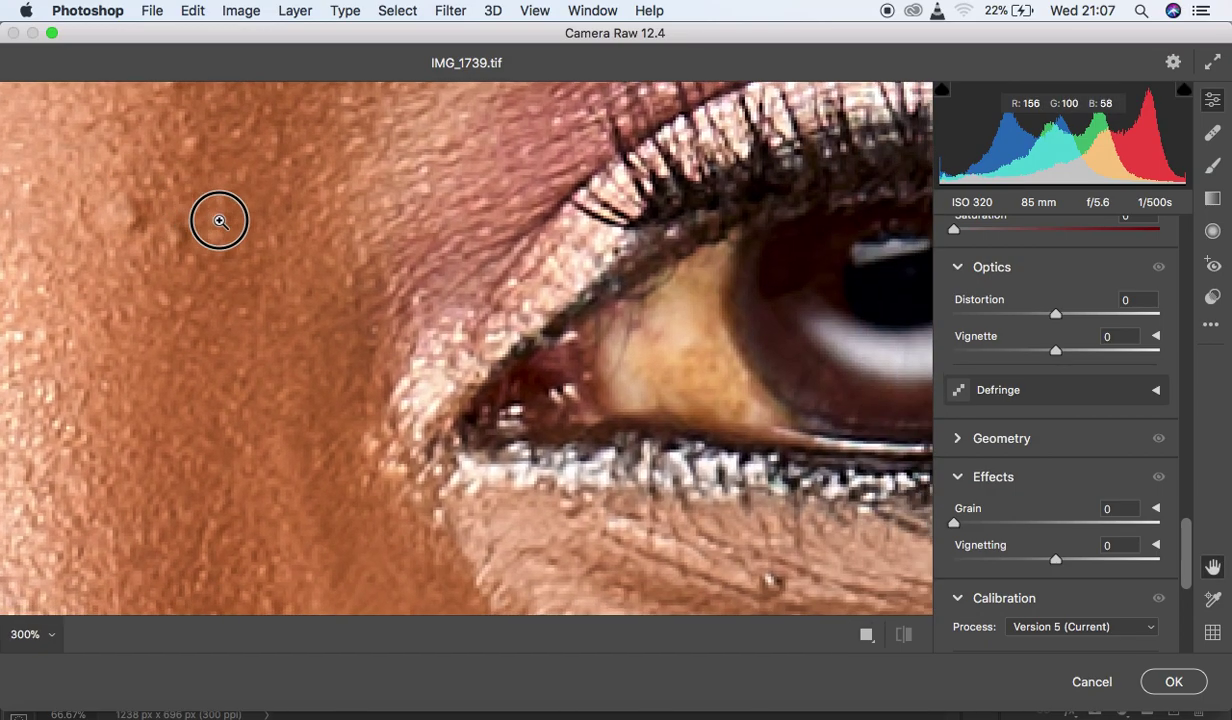
pyautogui.moveTo(745, 284); pyautogui.dragTo(381, 344)
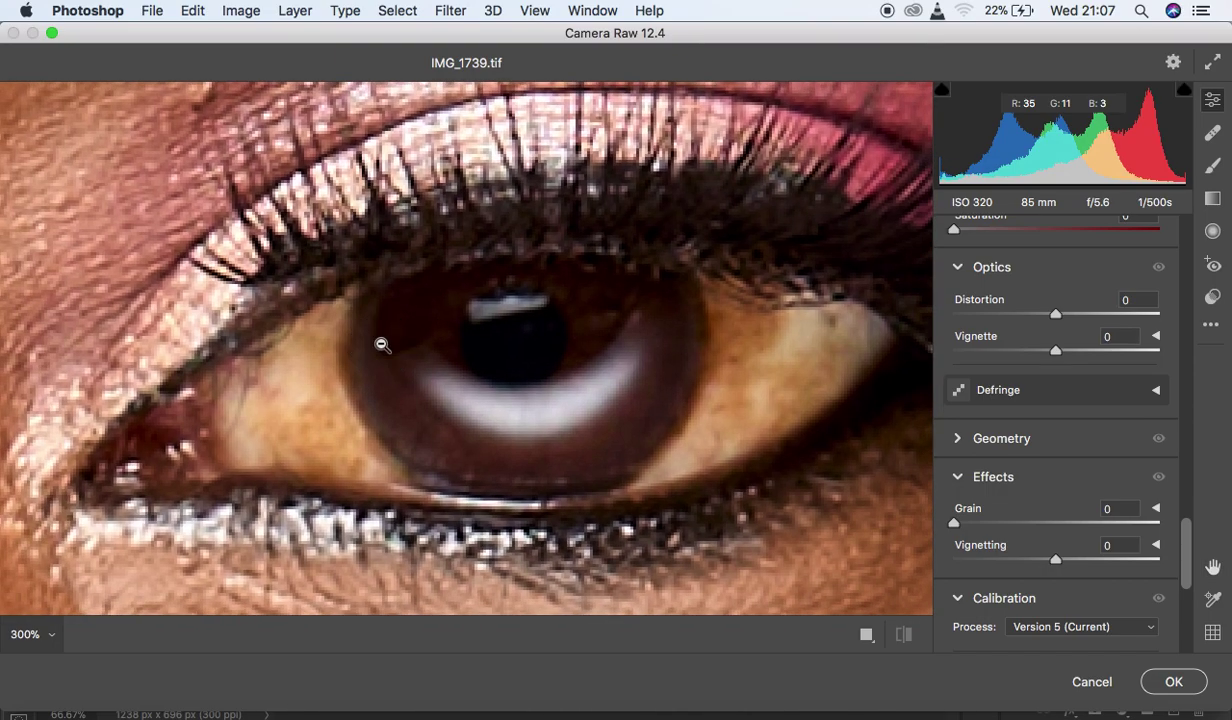
# - Set up an adjustment brush with Temperature -35, Tint +53 and Saturation -66
pyautogui.click(1213, 168)
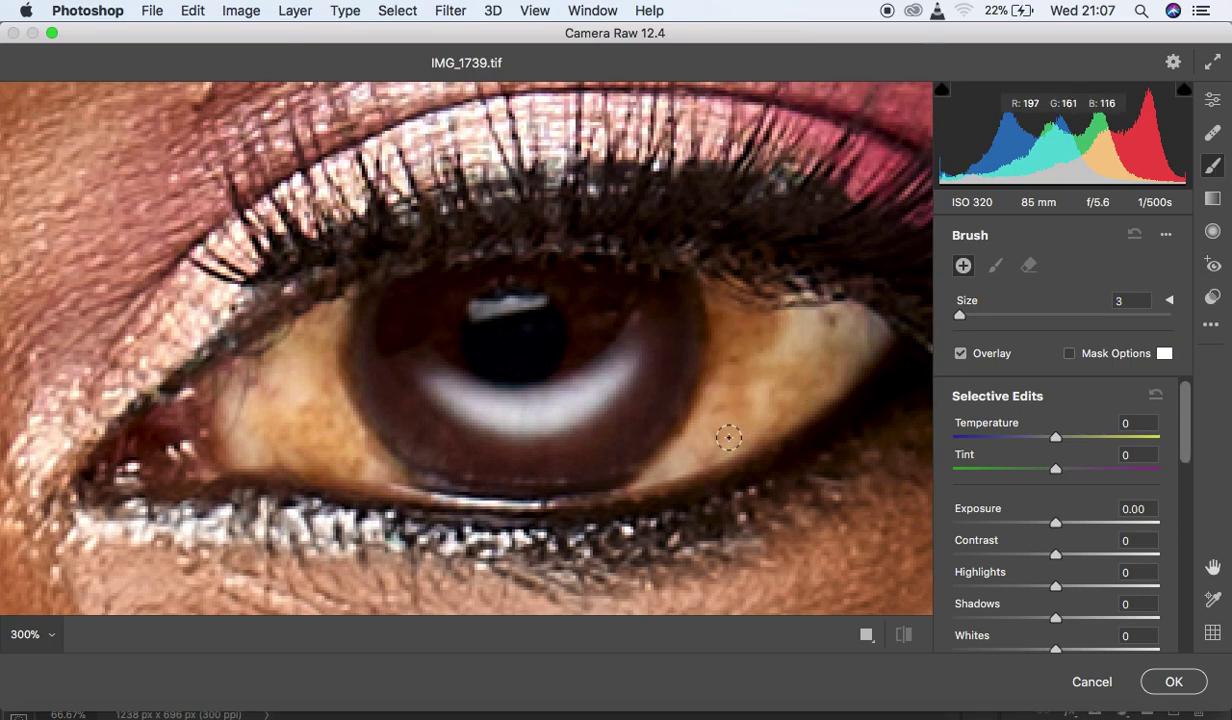
pyautogui.moveTo(1057, 443); pyautogui.dragTo(1021, 442)
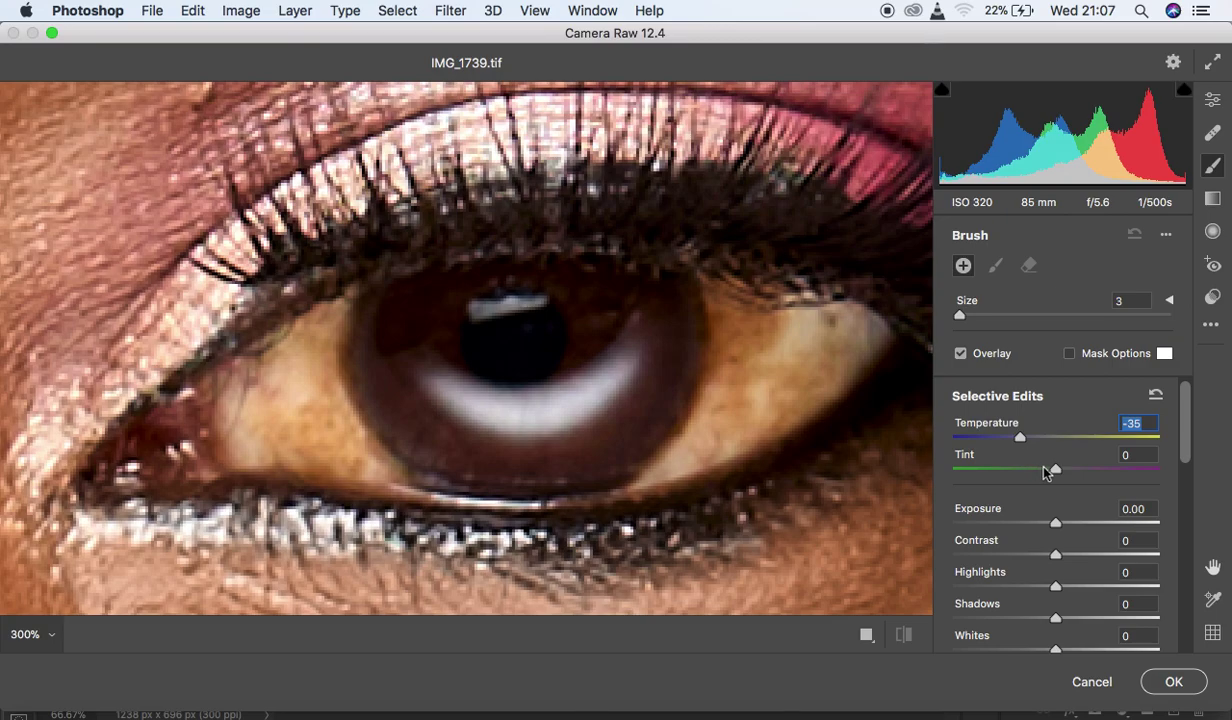
pyautogui.moveTo(1053, 470); pyautogui.dragTo(1110, 468)
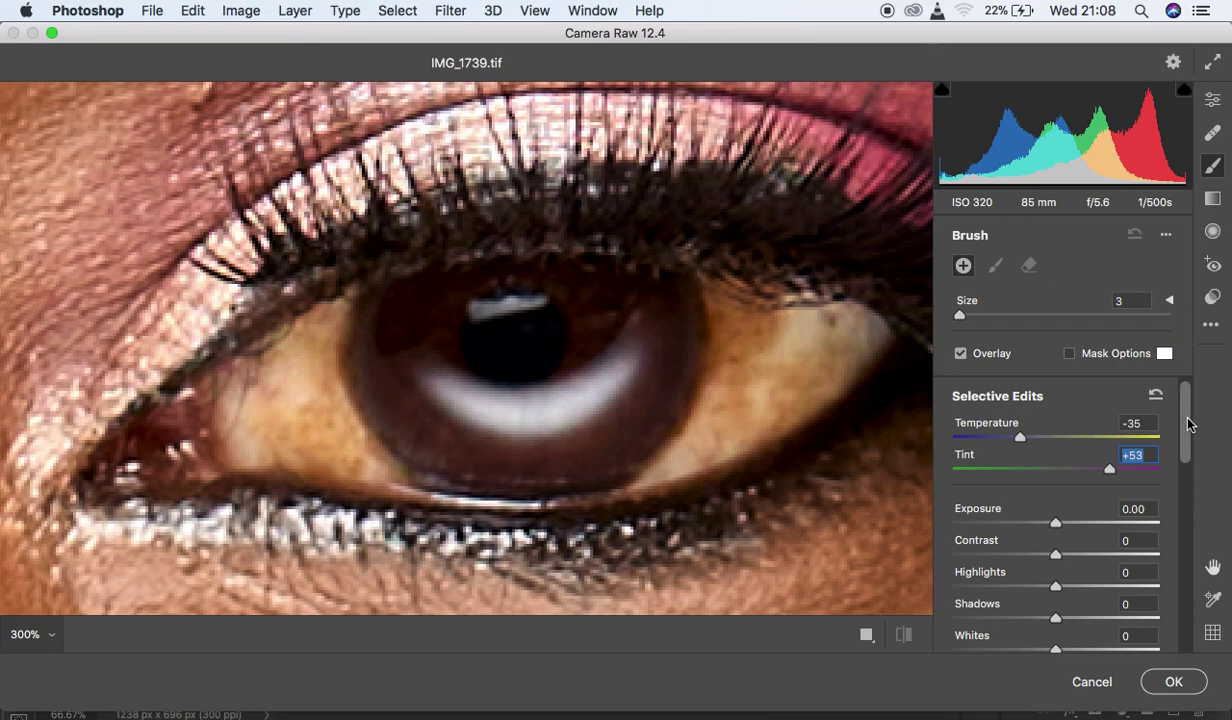
pyautogui.moveTo(1189, 428); pyautogui.dragTo(1208, 548)
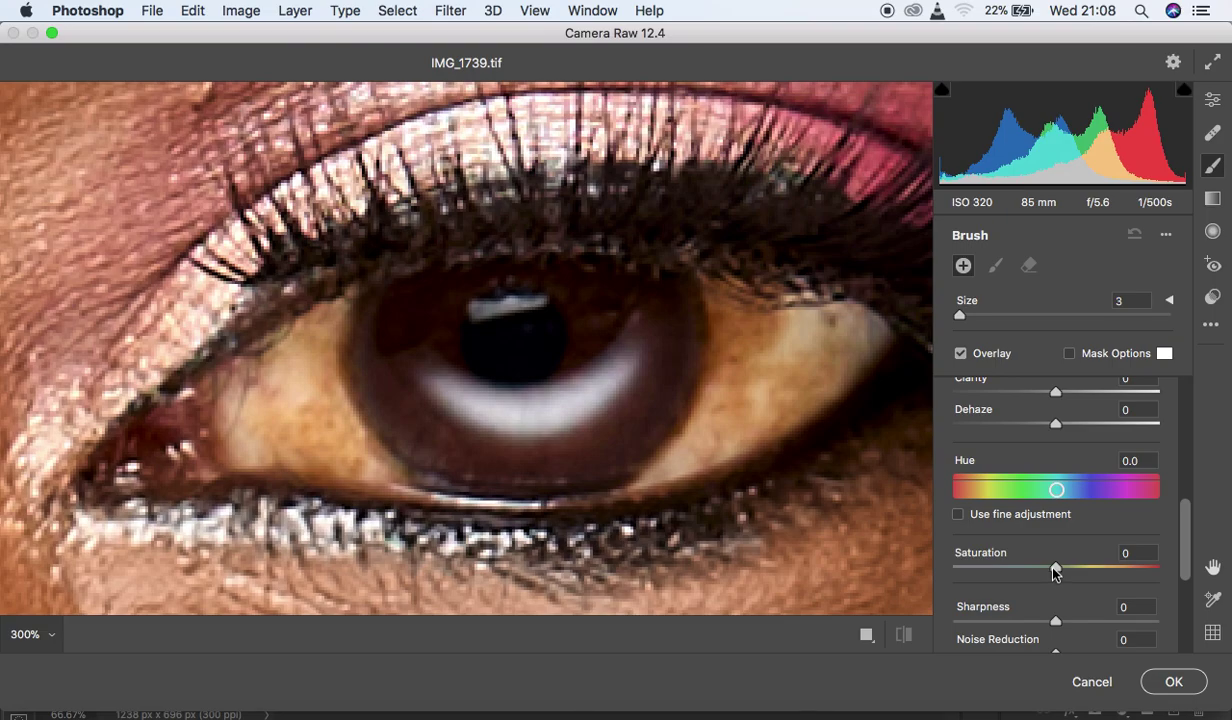
pyautogui.click(996, 568)
pyautogui.moveTo(996, 568); pyautogui.dragTo(988, 568)
# - Paint the cooling, desaturating adjustment over the whites of the right-hand eye with a size 6 brush
pyautogui.press(']')
pyautogui.press(']')
pyautogui.press(']')
pyautogui.press(']')
pyautogui.press('[')
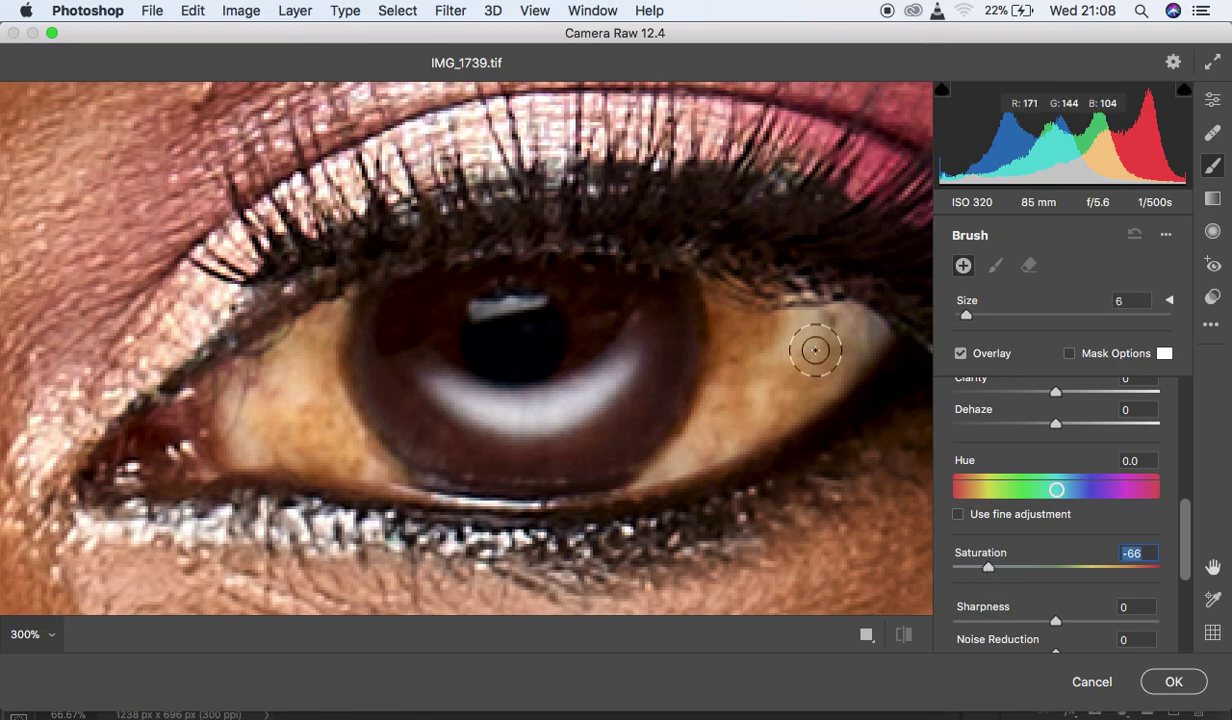
pyautogui.moveTo(731, 286)
pyautogui.mouseDown()
pyautogui.moveTo(728, 378)
pyautogui.moveTo(717, 296)
pyautogui.moveTo(803, 319)
pyautogui.moveTo(786, 368)
pyautogui.moveTo(736, 291)
pyautogui.moveTo(845, 319)
pyautogui.moveTo(678, 473)
pyautogui.moveTo(738, 406)
pyautogui.moveTo(724, 344)
pyautogui.moveTo(720, 365)
pyautogui.moveTo(717, 280)
pyautogui.moveTo(800, 310)
pyautogui.moveTo(833, 339)
pyautogui.moveTo(774, 408)
pyautogui.moveTo(630, 470)
pyautogui.mouseUp()
pyautogui.moveTo(333, 411)
pyautogui.mouseDown()
pyautogui.moveTo(330, 326)
pyautogui.moveTo(339, 420)
pyautogui.moveTo(389, 466)
pyautogui.moveTo(314, 456)
pyautogui.moveTo(276, 359)
pyautogui.moveTo(287, 416)
pyautogui.moveTo(374, 467)
pyautogui.moveTo(290, 409)
pyautogui.moveTo(310, 321)
pyautogui.moveTo(343, 318)
pyautogui.mouseUp()
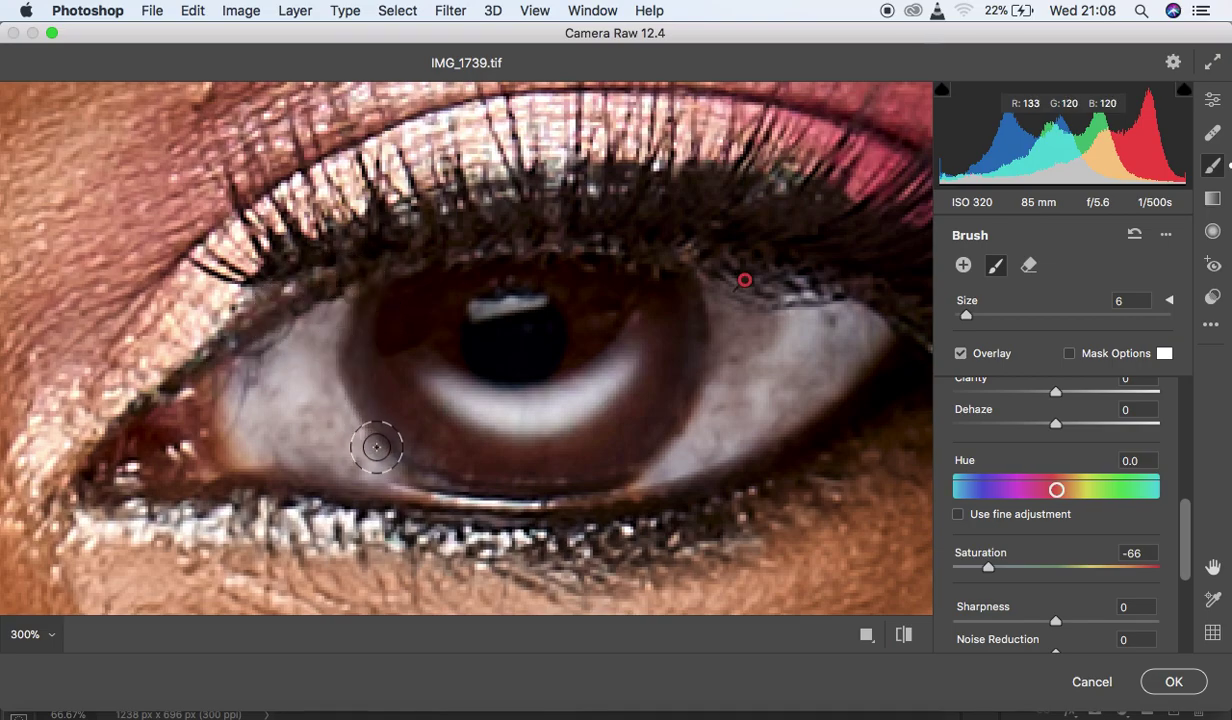
pyautogui.moveTo(624, 366)
pyautogui.mouseDown()
pyautogui.moveTo(517, 404)
pyautogui.moveTo(460, 370)
pyautogui.mouseUp()
pyautogui.moveTo(710, 393)
pyautogui.mouseDown()
pyautogui.moveTo(803, 379)
pyautogui.moveTo(829, 355)
pyautogui.moveTo(742, 399)
pyautogui.mouseUp()
# - Paint the same adjustment over the whites of the left-hand eye with a size 3 brush
pyautogui.keyDown('alt'); pyautogui.click(641, 327); pyautogui.keyUp('alt')
pyautogui.keyDown('alt'); pyautogui.click(643, 329); pyautogui.keyUp('alt')
pyautogui.keyDown('alt'); pyautogui.click(641, 328); pyautogui.keyUp('alt')
pyautogui.press('super+equal')
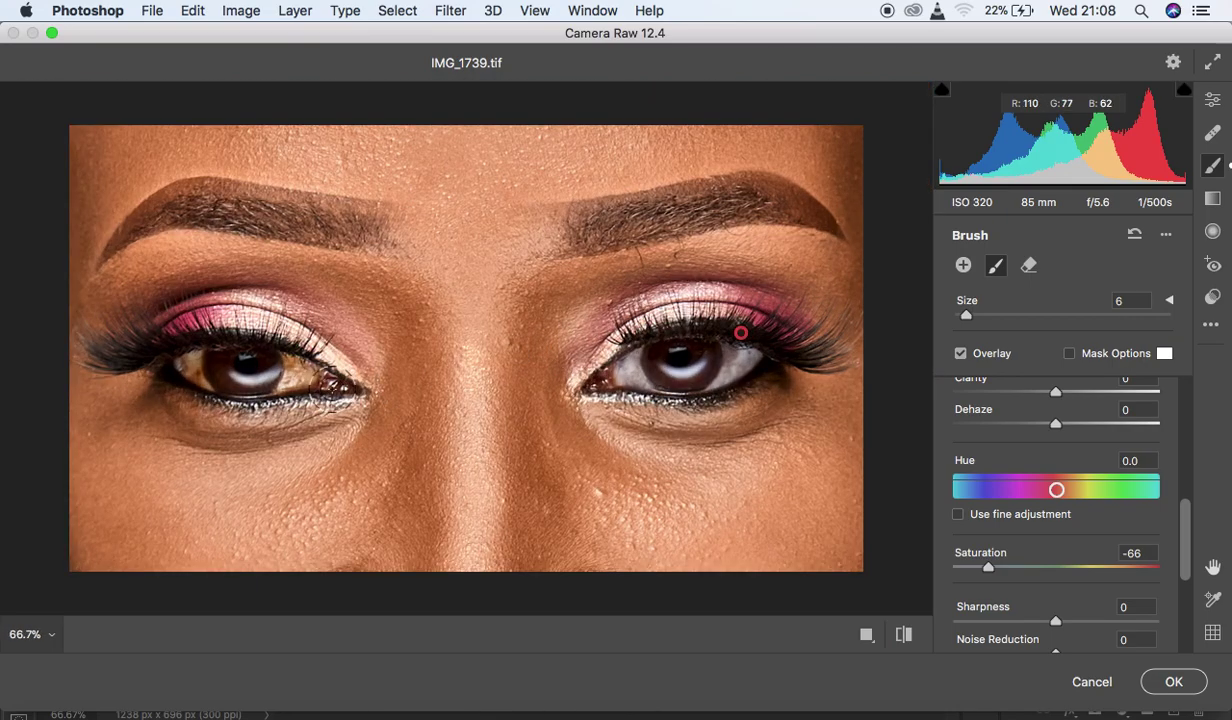
pyautogui.press('[')
pyautogui.press('[')
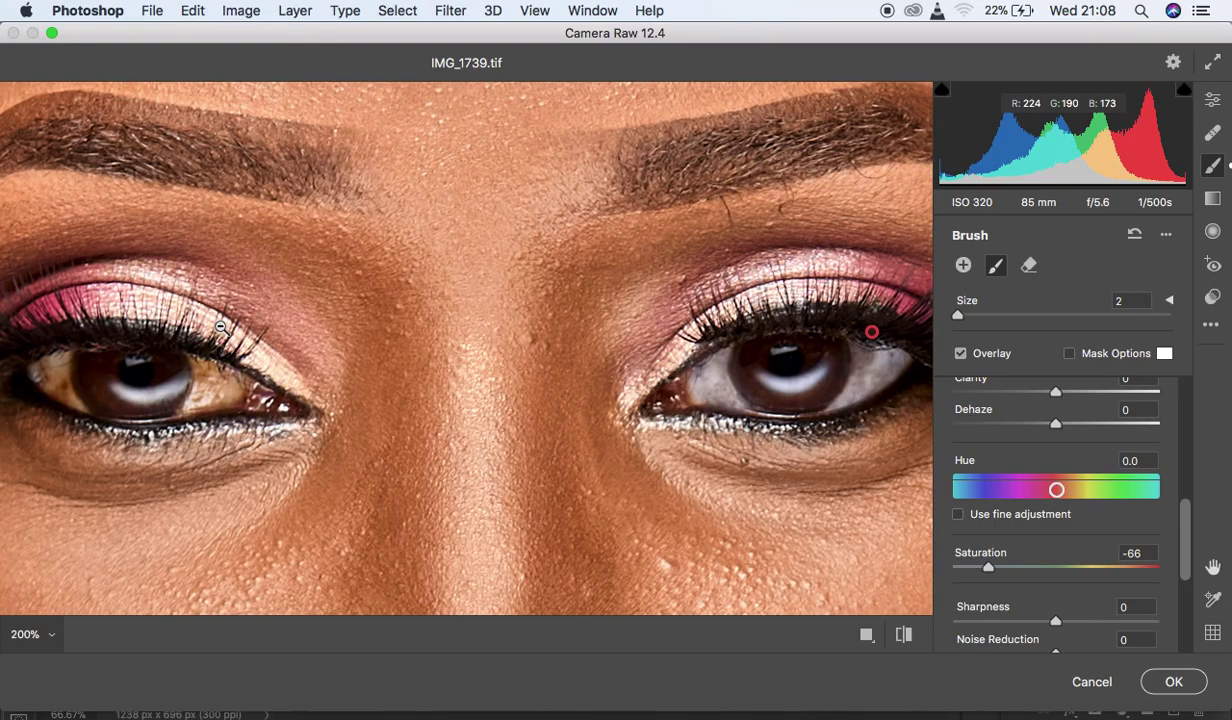
pyautogui.press('super+equal')
pyautogui.moveTo(220, 324); pyautogui.dragTo(563, 290)
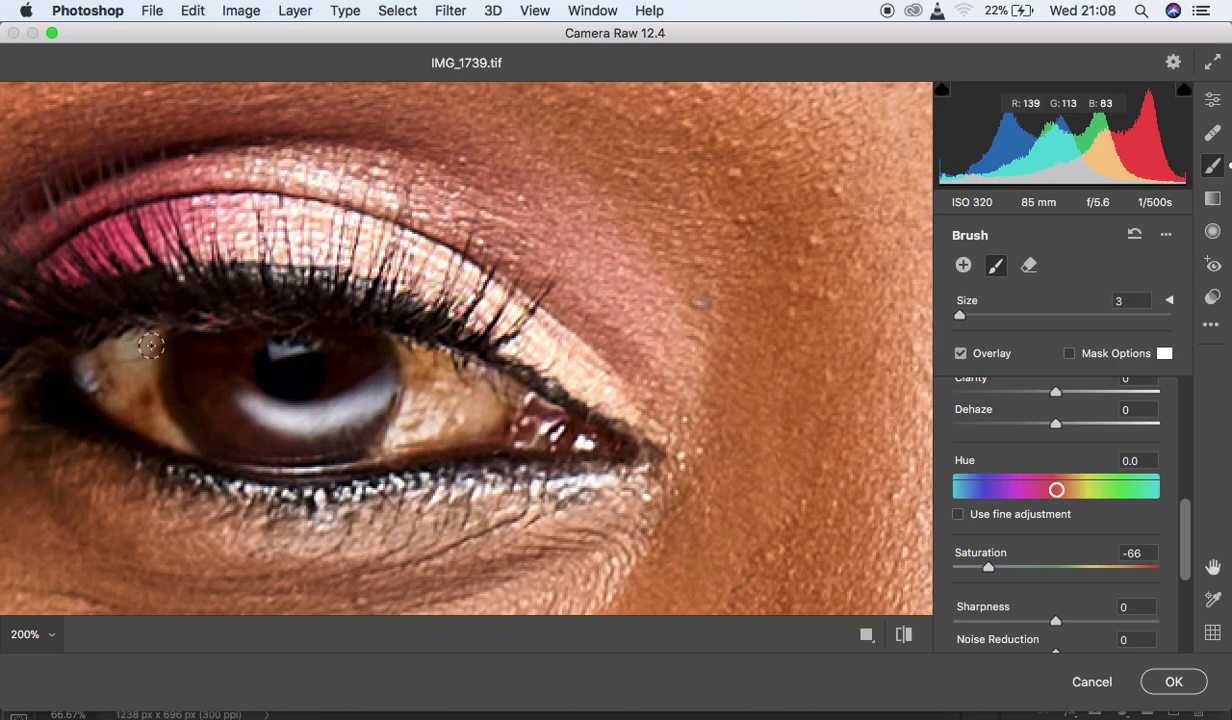
pyautogui.moveTo(151, 344)
pyautogui.mouseDown()
pyautogui.moveTo(159, 414)
pyautogui.moveTo(180, 441)
pyautogui.moveTo(125, 414)
pyautogui.moveTo(132, 369)
pyautogui.moveTo(121, 397)
pyautogui.moveTo(142, 413)
pyautogui.moveTo(131, 340)
pyautogui.moveTo(108, 376)
pyautogui.moveTo(177, 443)
pyautogui.moveTo(112, 355)
pyautogui.moveTo(146, 322)
pyautogui.moveTo(121, 352)
pyautogui.mouseUp()
pyautogui.moveTo(401, 342)
pyautogui.mouseDown()
pyautogui.moveTo(417, 393)
pyautogui.moveTo(395, 444)
pyautogui.moveTo(411, 390)
pyautogui.moveTo(403, 351)
pyautogui.moveTo(437, 357)
pyautogui.moveTo(456, 398)
pyautogui.moveTo(408, 427)
pyautogui.moveTo(427, 365)
pyautogui.moveTo(481, 390)
pyautogui.moveTo(396, 446)
pyautogui.moveTo(469, 421)
pyautogui.moveTo(465, 376)
pyautogui.moveTo(401, 339)
pyautogui.moveTo(462, 357)
pyautogui.moveTo(493, 384)
pyautogui.moveTo(470, 426)
pyautogui.moveTo(392, 448)
pyautogui.moveTo(440, 413)
pyautogui.moveTo(404, 352)
pyautogui.moveTo(449, 364)
pyautogui.moveTo(487, 397)
pyautogui.moveTo(447, 429)
pyautogui.moveTo(382, 448)
pyautogui.moveTo(427, 401)
pyautogui.moveTo(401, 340)
pyautogui.moveTo(431, 352)
pyautogui.moveTo(429, 398)
pyautogui.moveTo(384, 449)
pyautogui.moveTo(422, 383)
pyautogui.moveTo(408, 347)
pyautogui.moveTo(478, 374)
pyautogui.moveTo(485, 398)
pyautogui.moveTo(453, 433)
pyautogui.moveTo(404, 446)
pyautogui.mouseUp()
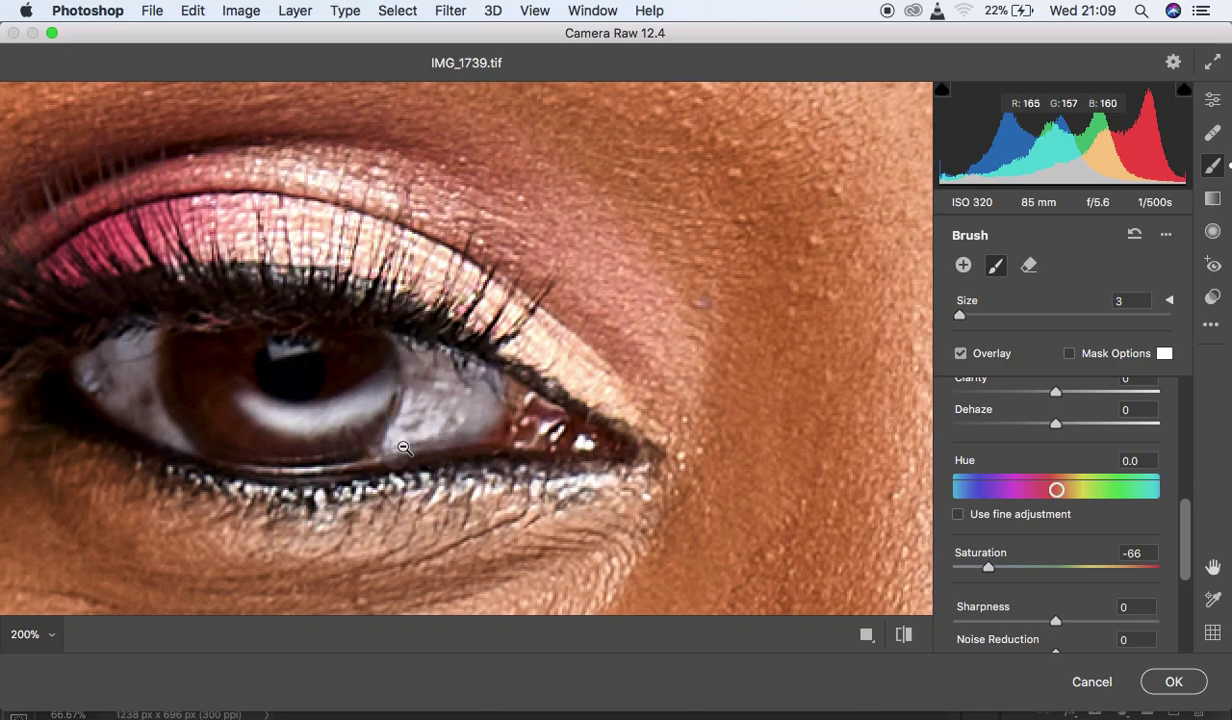
pyautogui.keyDown('alt'); pyautogui.click(404, 447); pyautogui.keyUp('alt')
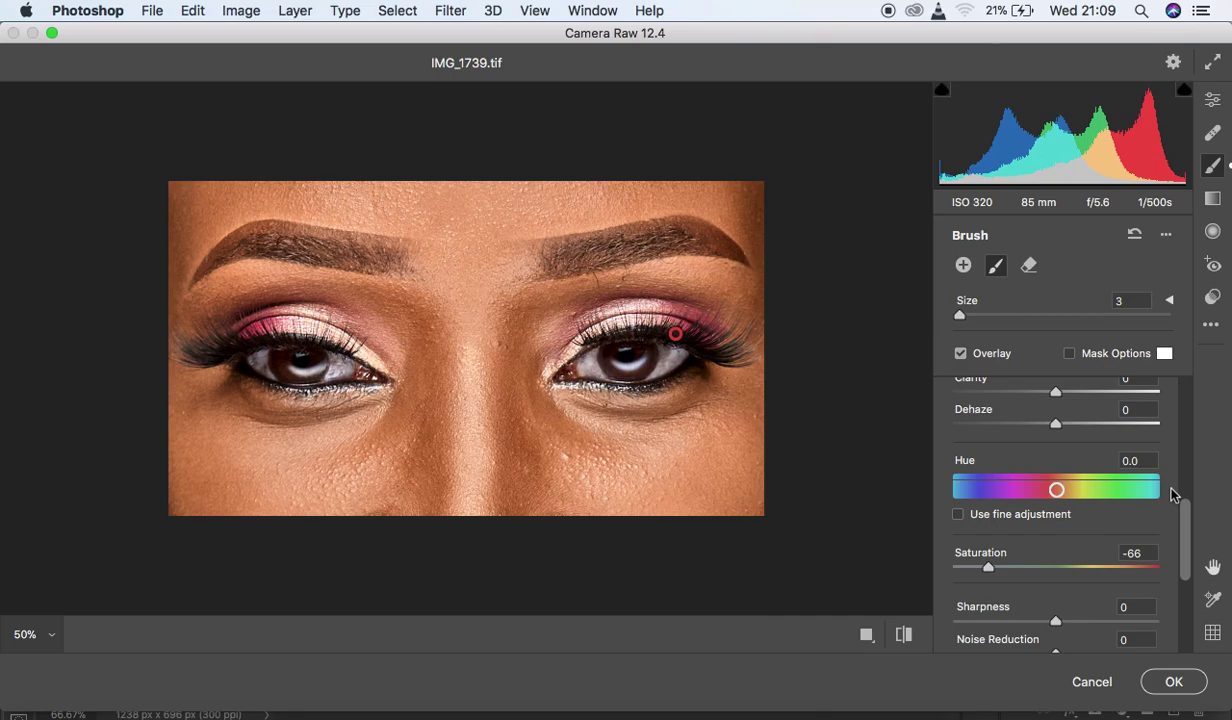
pyautogui.click(889, 12)
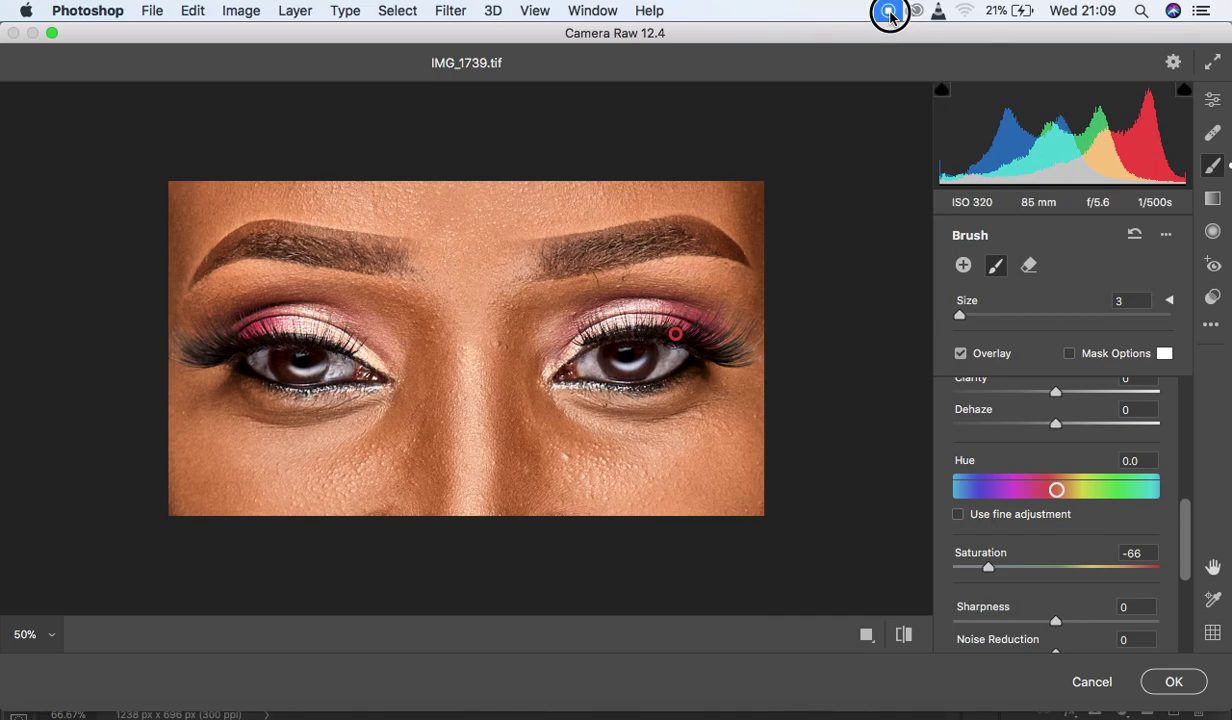